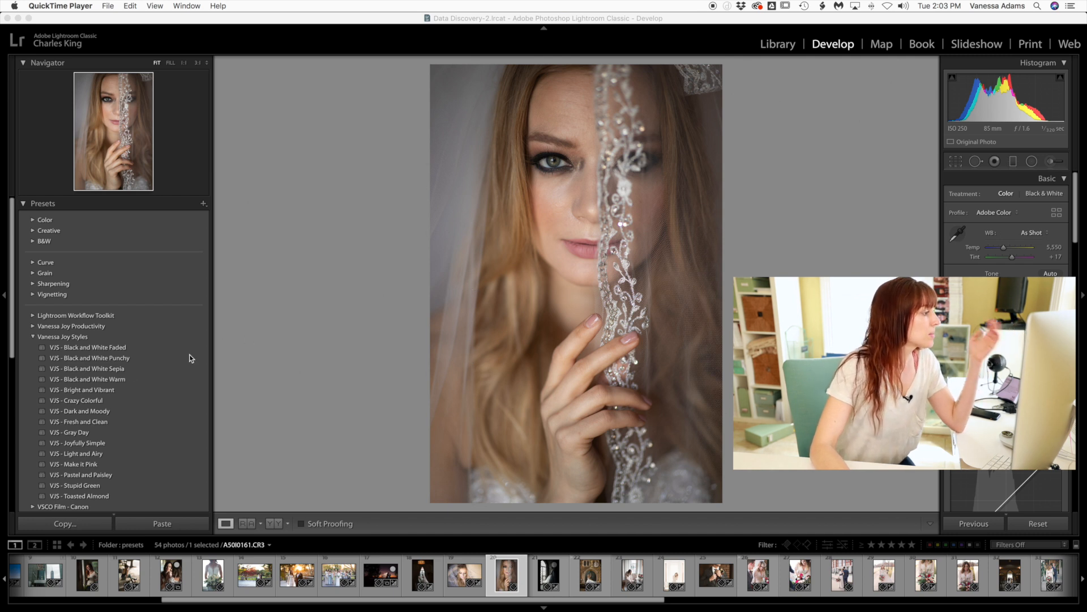
- Apply the VJP - Exposure +0.5 and VJP - Contrast +10 presets to the bride portrait
{"action": "scroll", "coordinate": [145, 311], "scroll_direction": "down", "scroll_amount": 2}
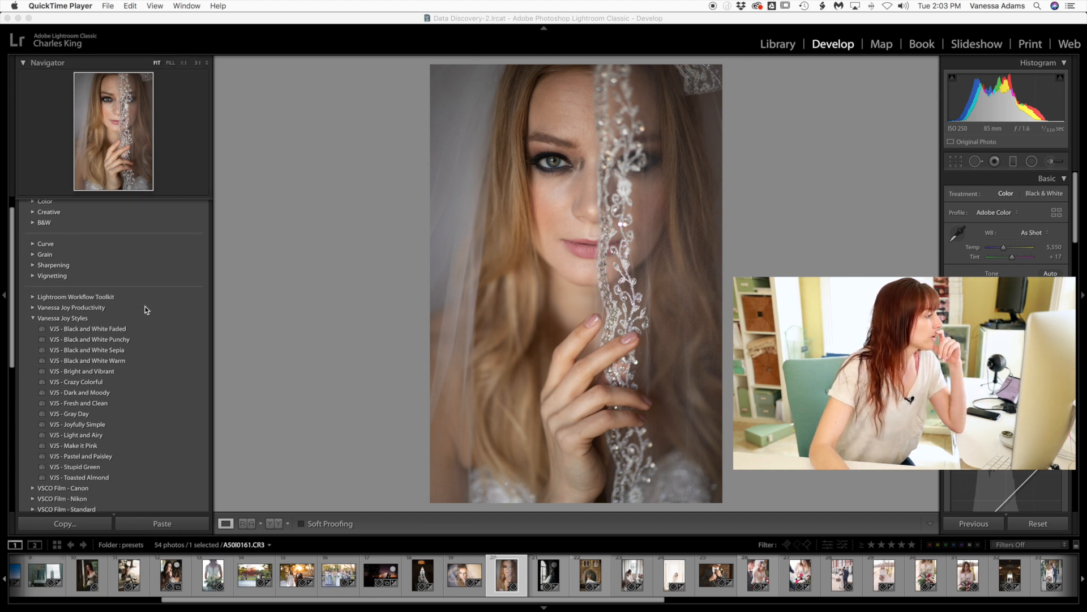
{"action": "left_click", "coordinate": [32, 303]}
{"action": "scroll", "coordinate": [91, 295], "scroll_direction": "down", "scroll_amount": 4}
{"action": "scroll", "coordinate": [92, 295], "scroll_direction": "up", "scroll_amount": 3}
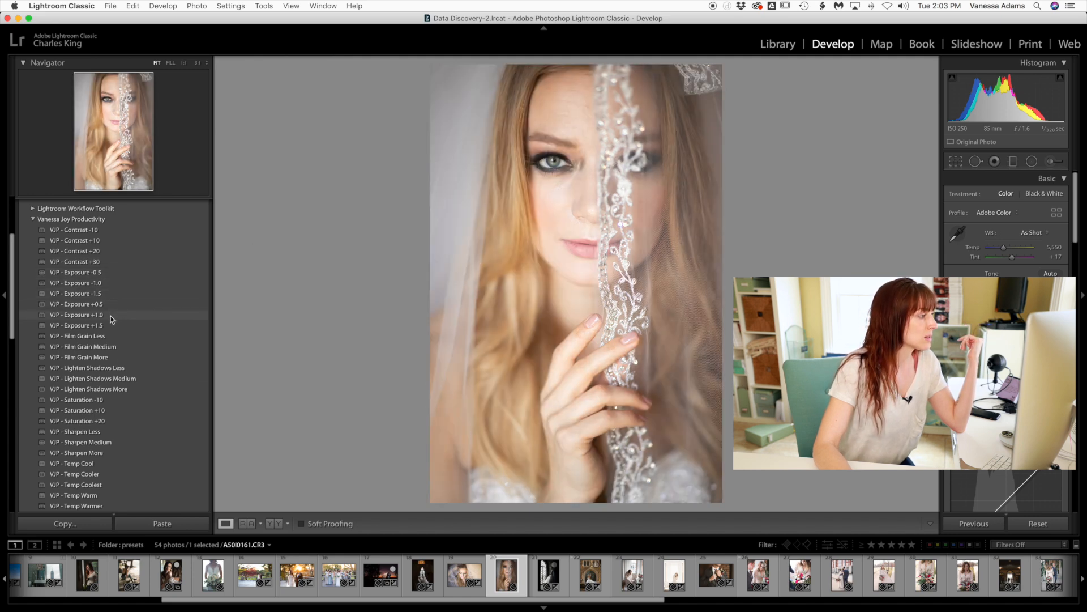
{"action": "left_click", "coordinate": [111, 305]}
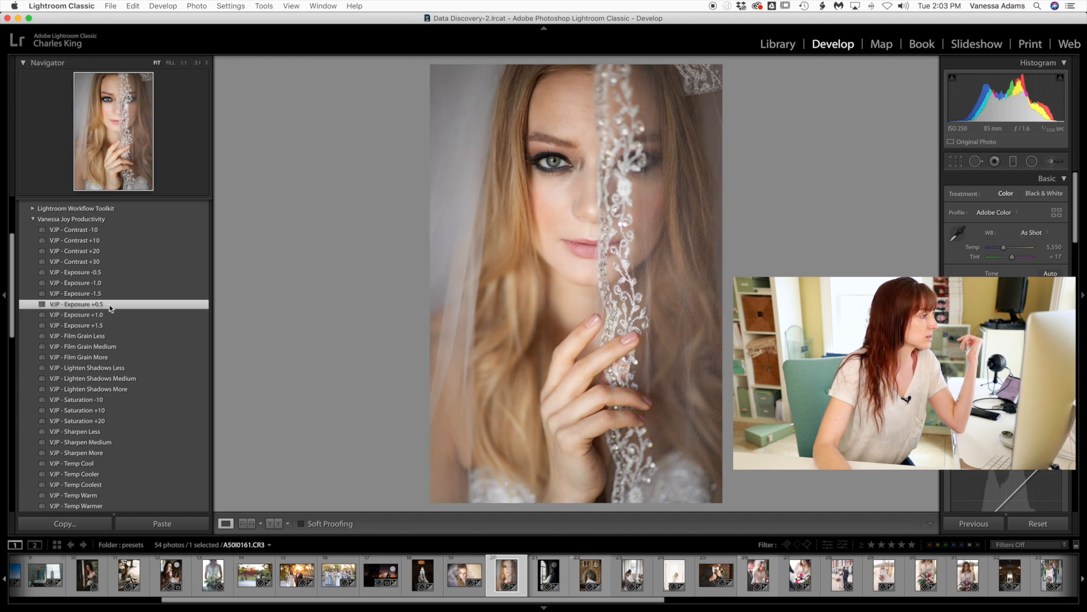
{"action": "left_click", "coordinate": [112, 241]}
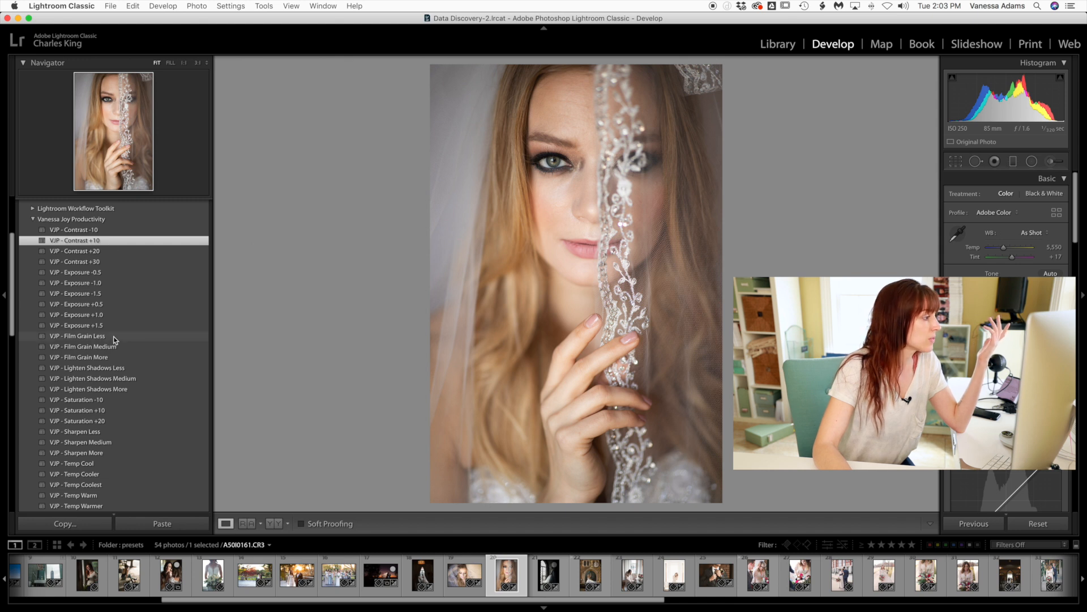
- Apply the VJP - Lighten Shadows Medium and VJP - Sharpen Medium presets to the portrait
{"action": "left_click", "coordinate": [124, 377]}
{"action": "scroll", "coordinate": [125, 377], "scroll_direction": "down", "scroll_amount": 3}
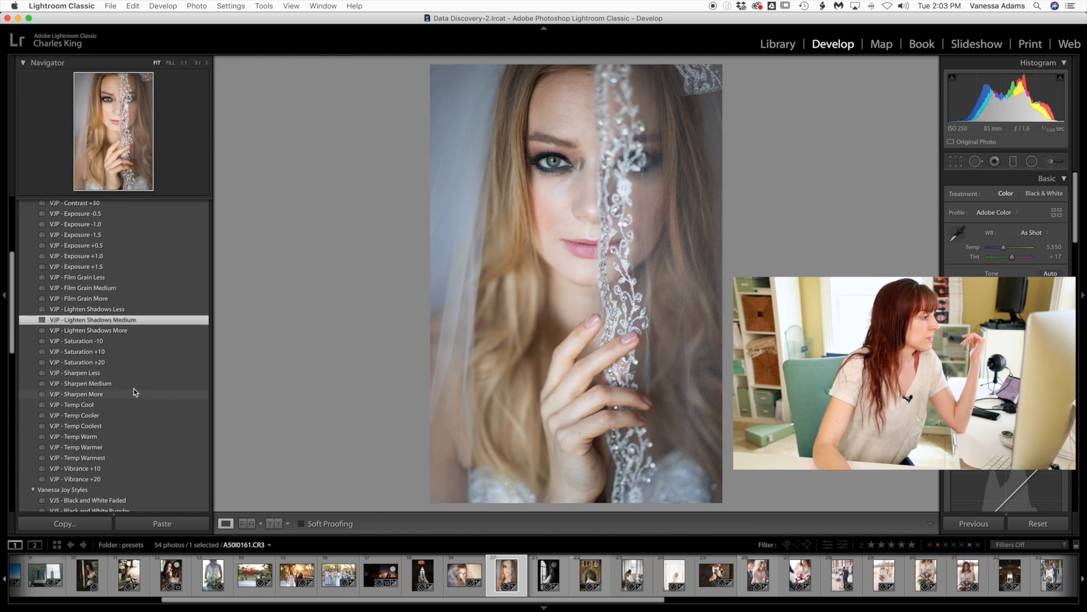
{"action": "left_click", "coordinate": [132, 384]}
{"action": "scroll", "coordinate": [132, 384], "scroll_direction": "down", "scroll_amount": 3}
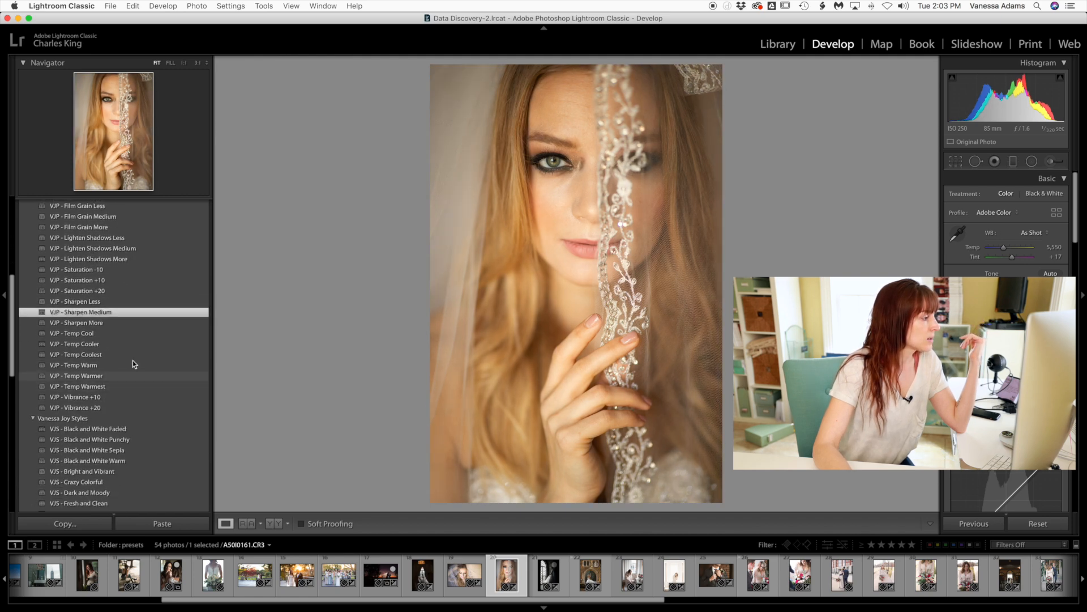
{"action": "scroll", "coordinate": [156, 420], "scroll_direction": "down", "scroll_amount": 1}
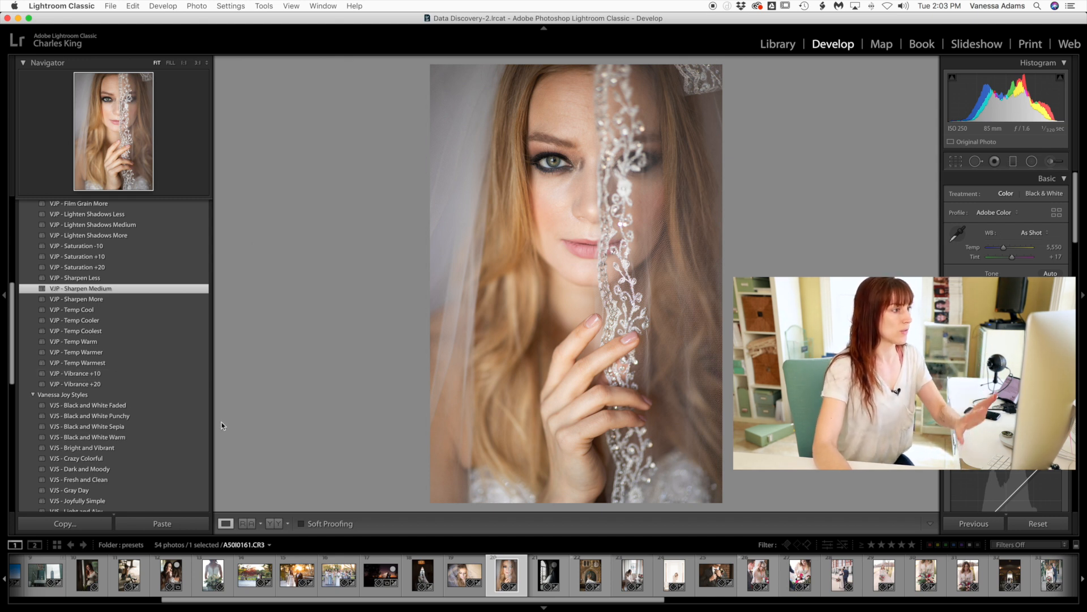
- Apply the VJP - Exposure +1.0 preset and fine-tune the portrait's basic tone settings
{"action": "scroll", "coordinate": [107, 324], "scroll_direction": "up", "scroll_amount": 10}
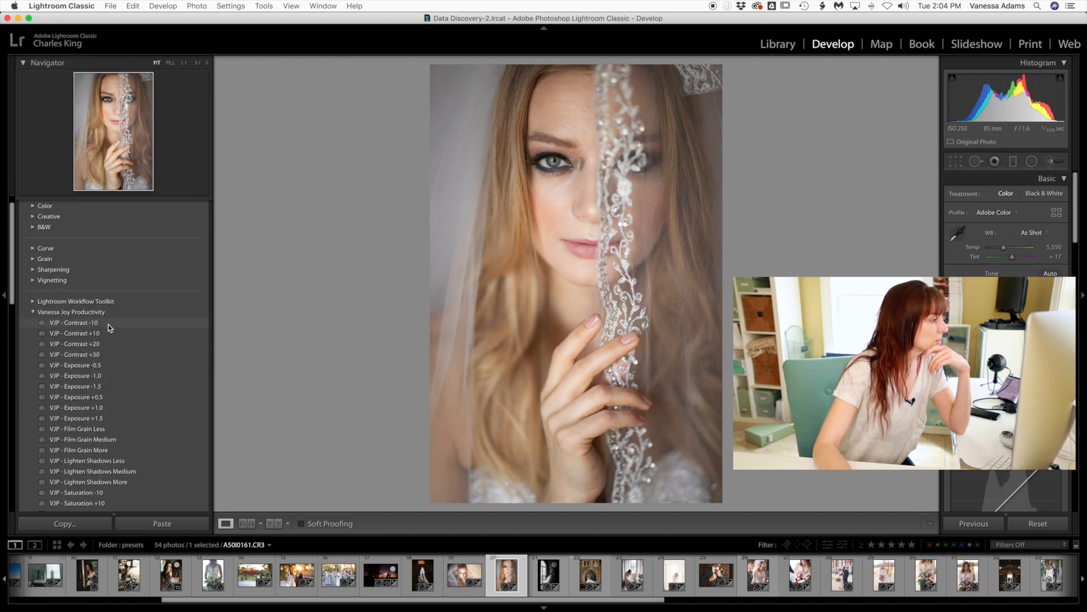
{"action": "left_click", "coordinate": [102, 407]}
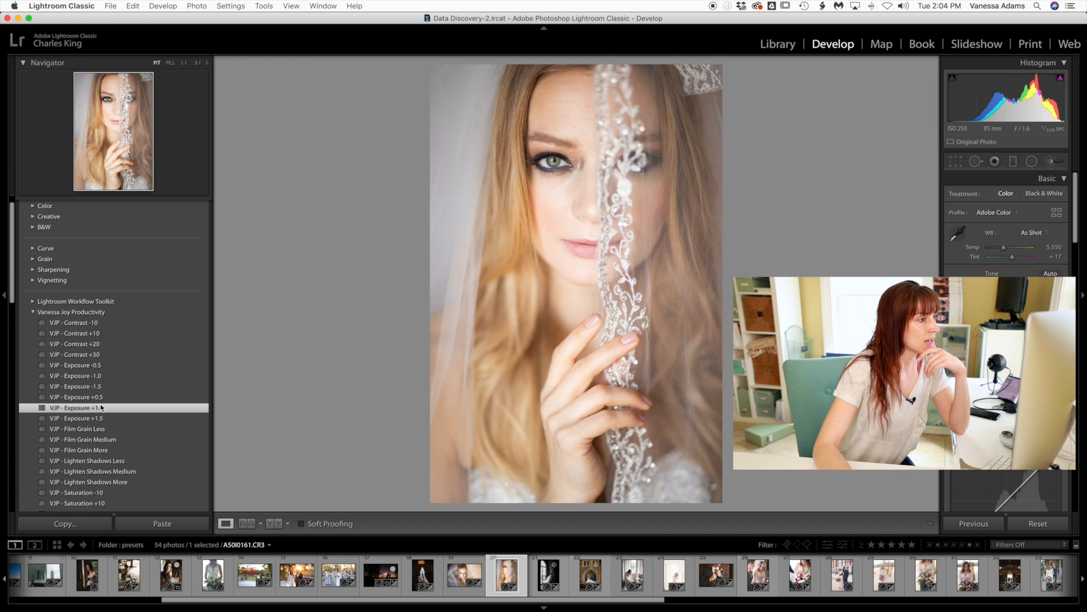
{"action": "left_click_drag", "start_coordinate": [1014, 285], "coordinate": [1015, 285]}
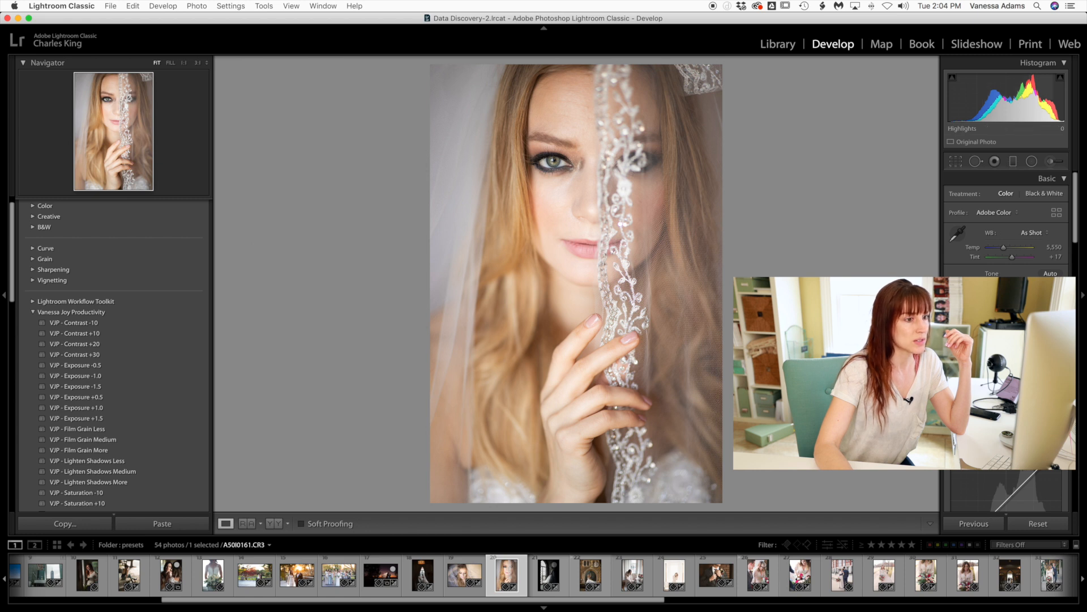
{"action": "left_click_drag", "start_coordinate": [1010, 328], "coordinate": [1015, 328]}
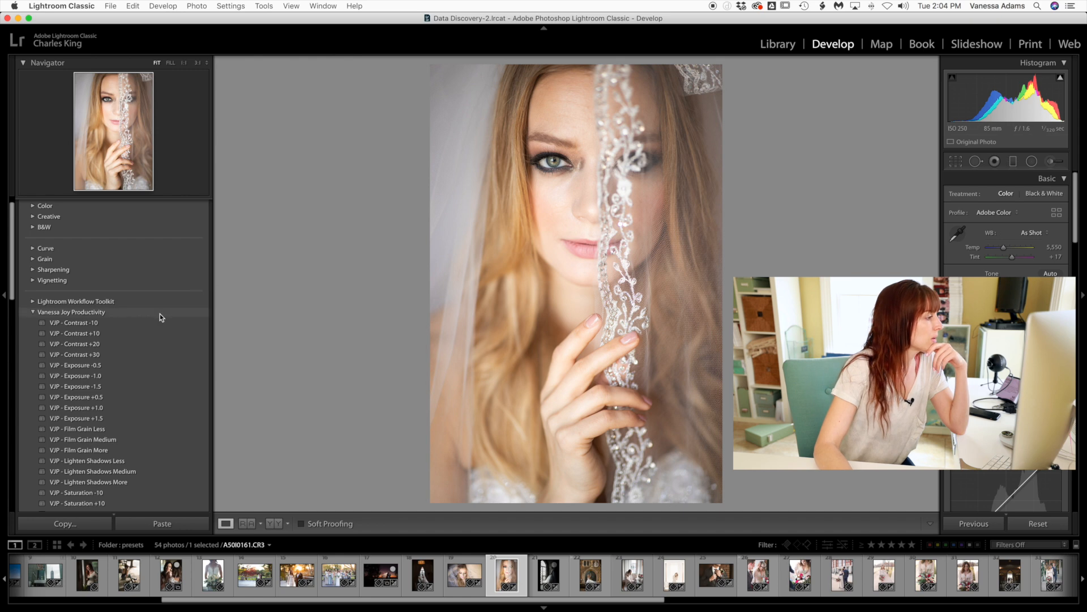
- Collapse the productivity preset group and apply the VJS - Joyfully Simple style preset to the portrait
{"action": "scroll", "coordinate": [149, 305], "scroll_direction": "down", "scroll_amount": 3}
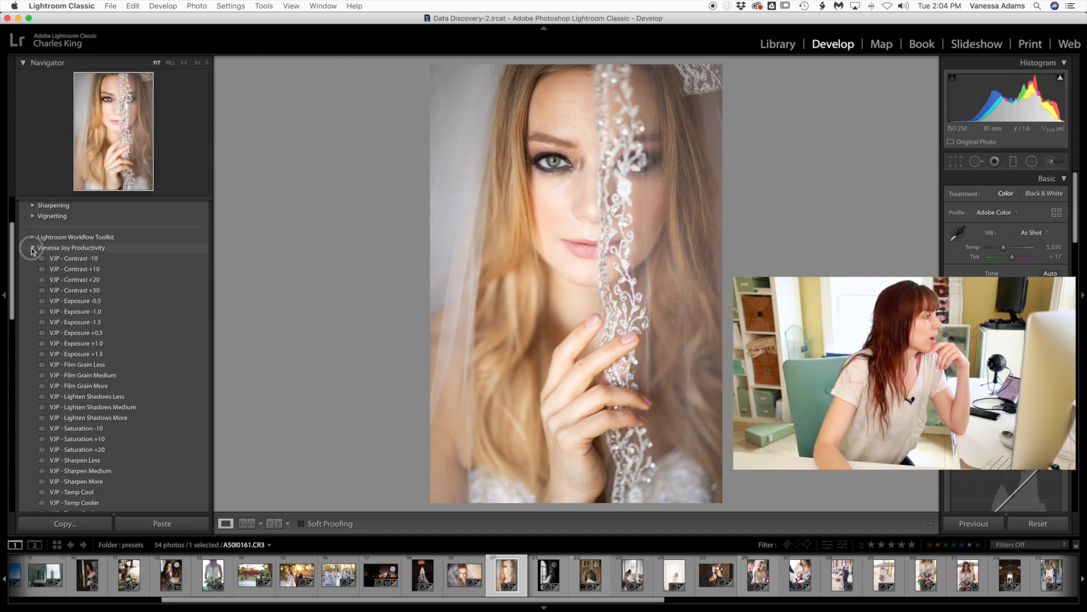
{"action": "left_click", "coordinate": [32, 248]}
{"action": "left_click", "coordinate": [33, 258]}
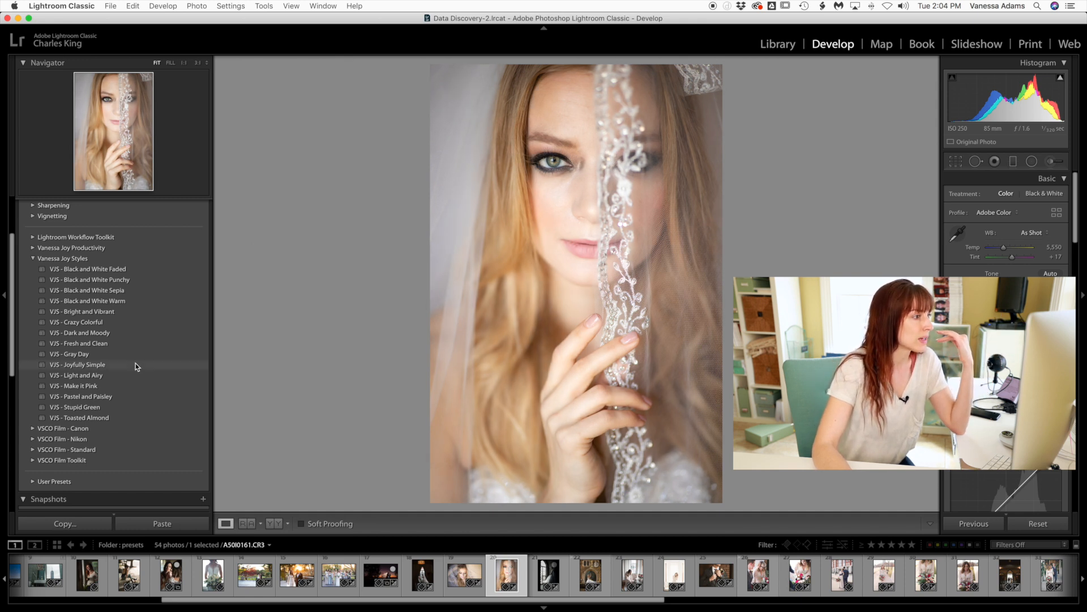
{"action": "left_click", "coordinate": [134, 363]}
- Brush the VJ - Soften Skin effect over the skin of the bride's face with the Adjustment Brush
{"action": "left_click", "coordinate": [1055, 164]}
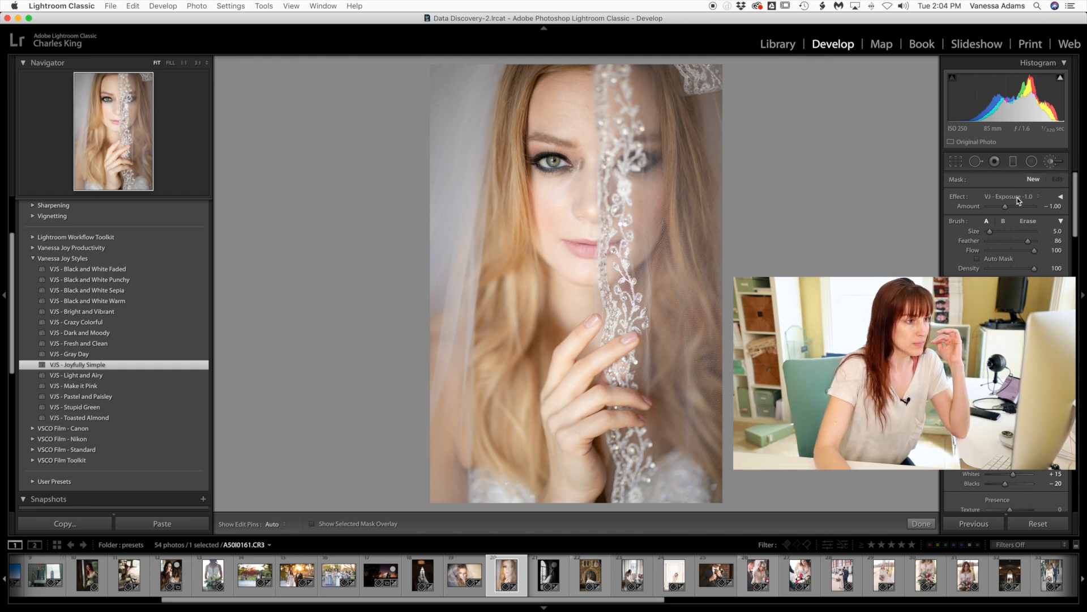
{"action": "left_click", "coordinate": [1061, 197]}
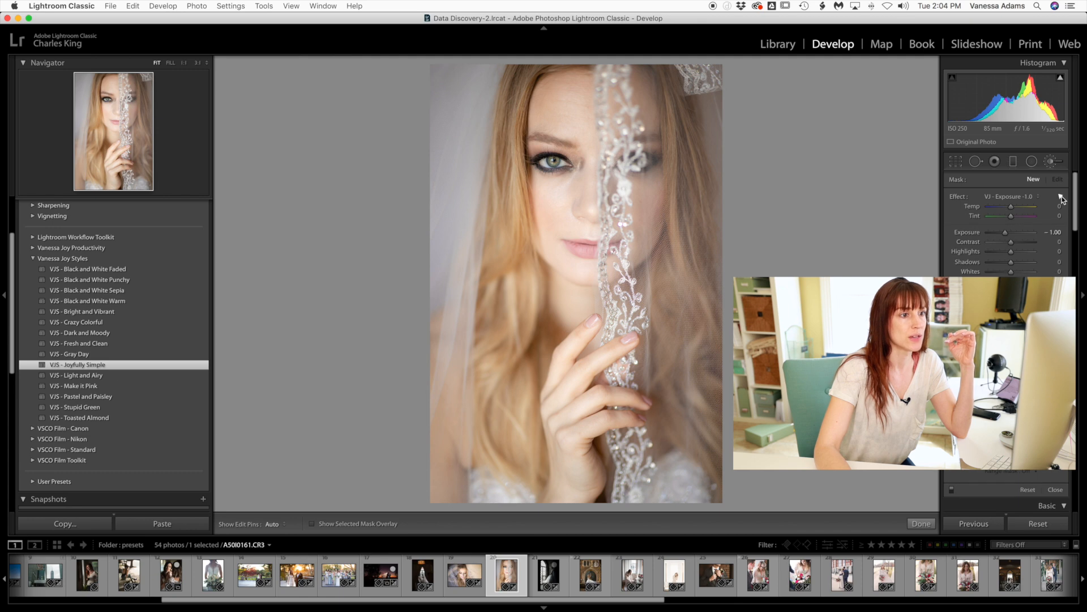
{"action": "left_click", "coordinate": [1024, 198]}
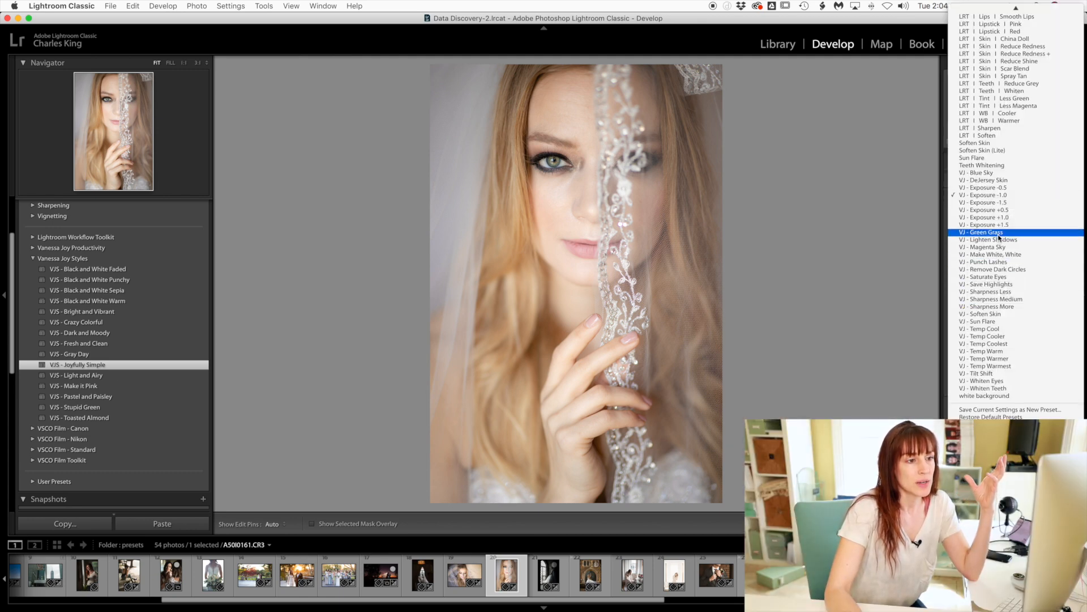
{"action": "left_click", "coordinate": [1007, 317]}
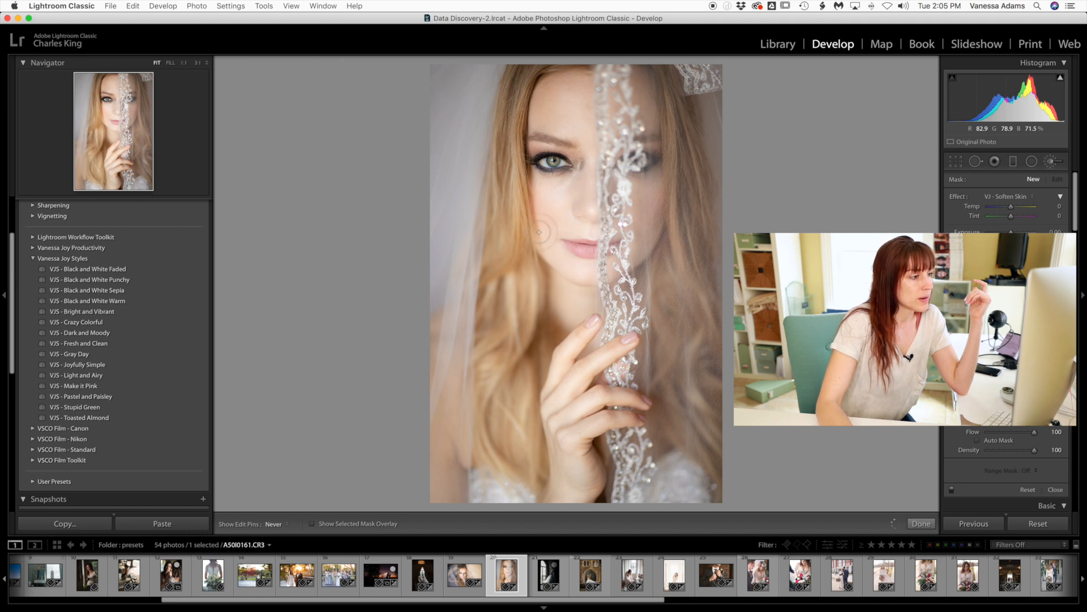
{"action": "left_click_drag", "start_coordinate": [565, 115], "coordinate": [596, 158]}
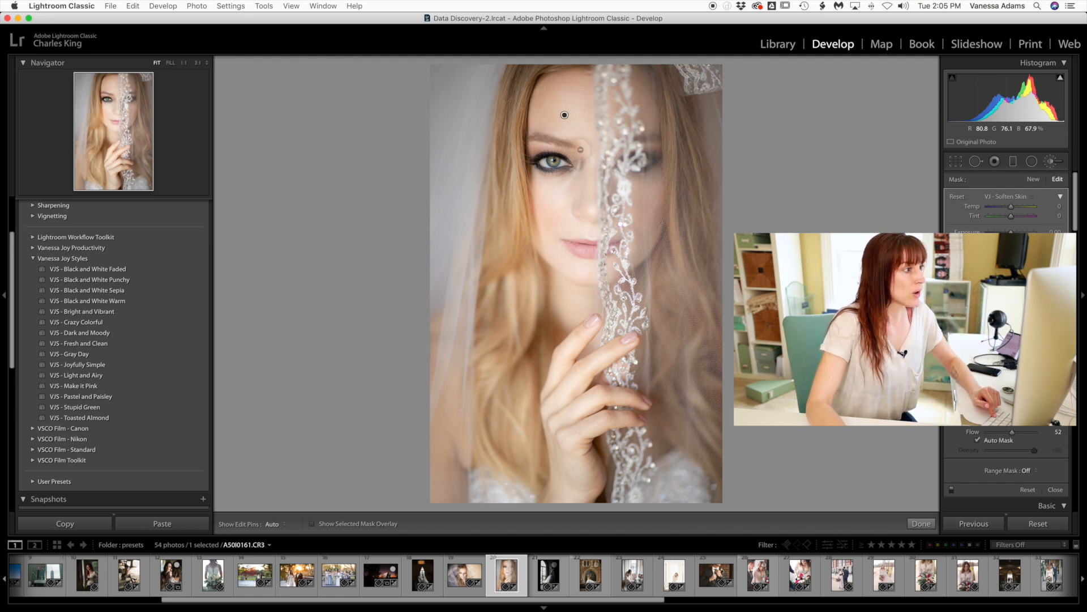
- Check the skin mask with the overlay, adjust the strength of the Soften Skin effect, and hide the edit pins
{"action": "key", "text": "alt"}
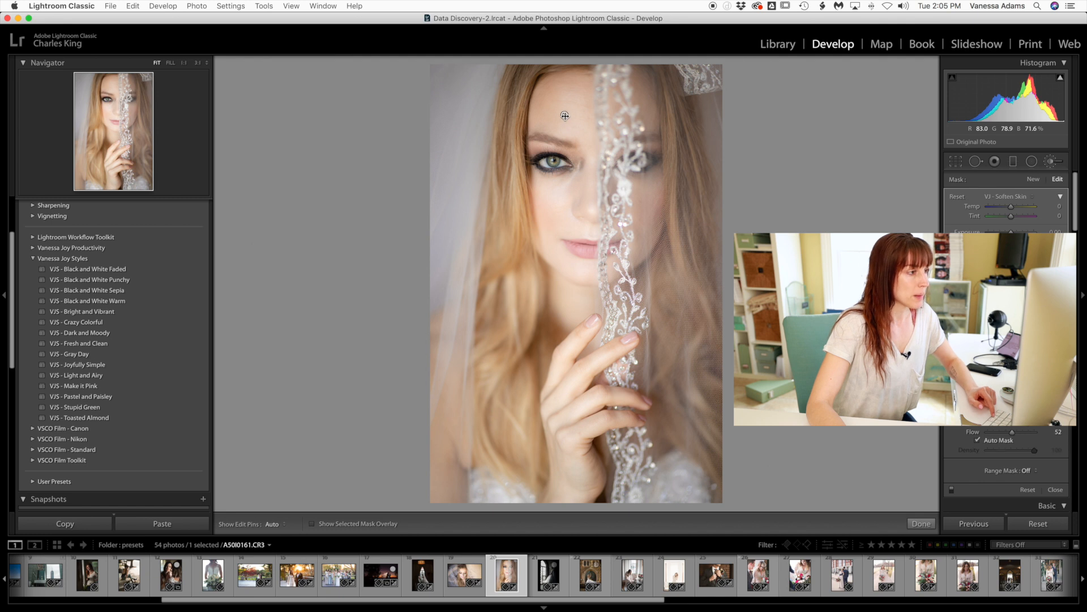
{"action": "key", "text": "o"}
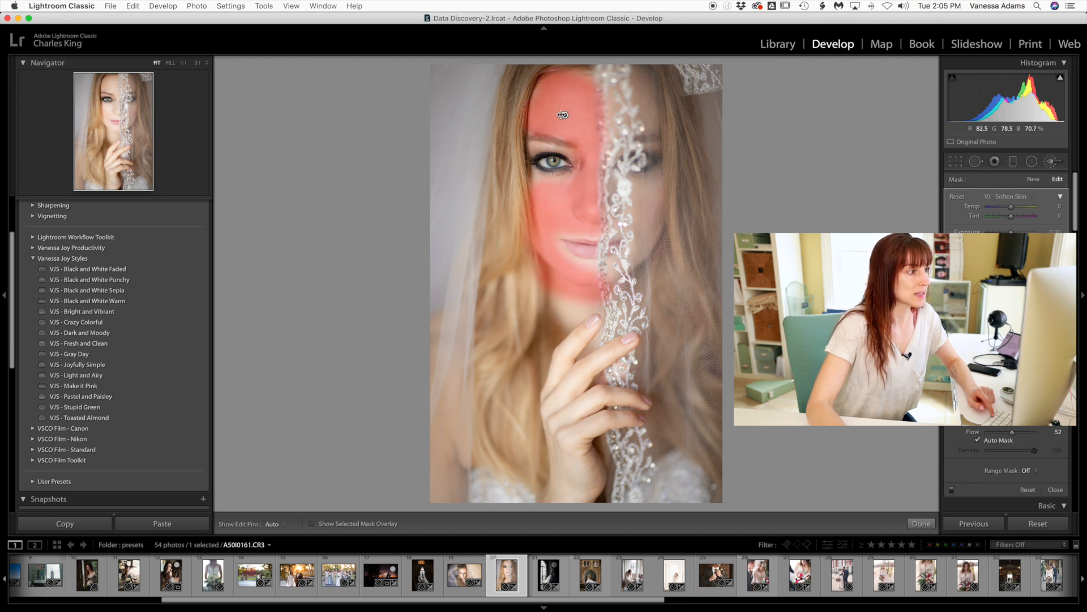
{"action": "left_click_drag", "start_coordinate": [564, 115], "coordinate": [741, 116]}
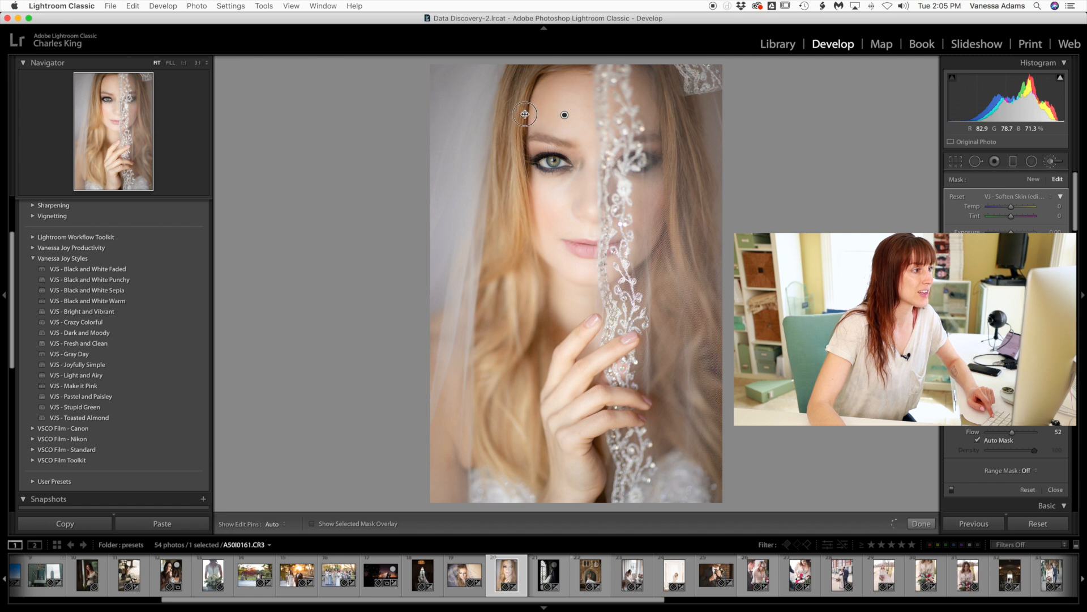
{"action": "mouse_move", "coordinate": [564, 116]}
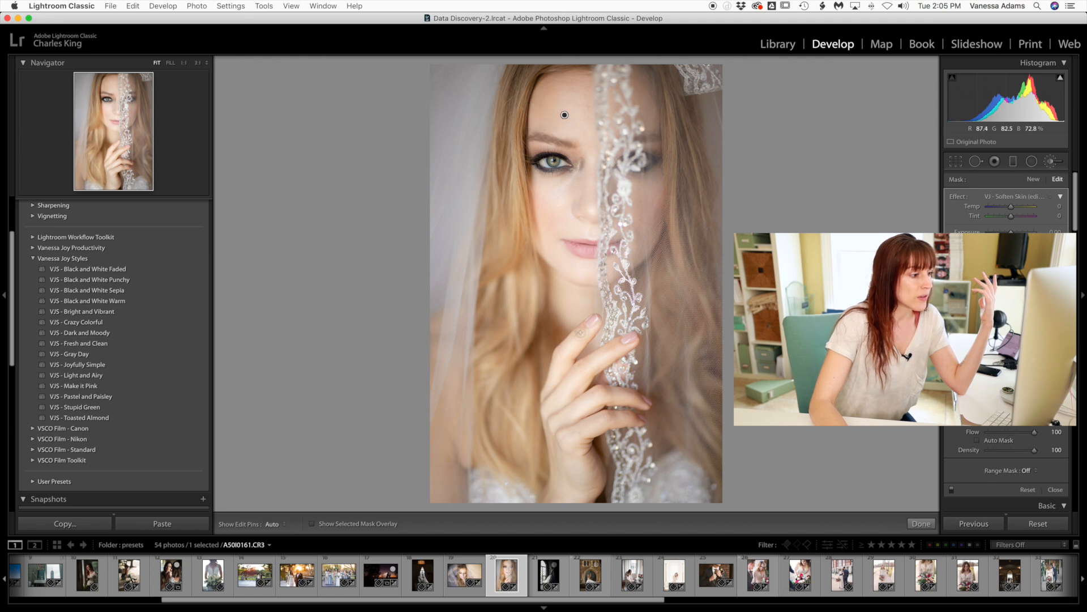
{"action": "key", "text": "h"}
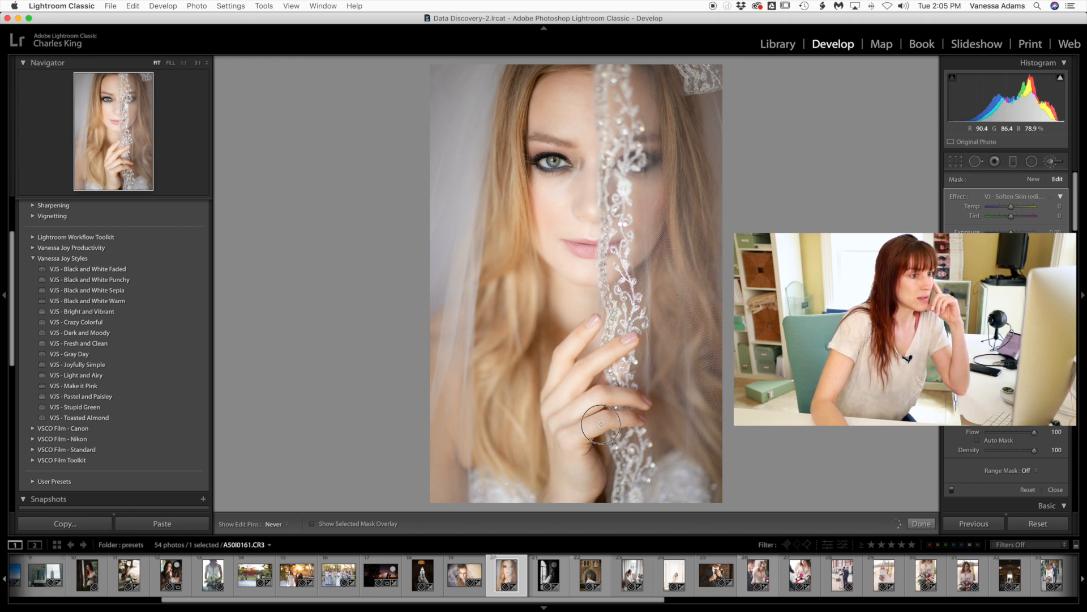
- Add a new brush adjustment with the VJ - Punch Lashes effect and paint it around the bride's uncovered eye
{"action": "left_click", "coordinate": [1023, 196]}
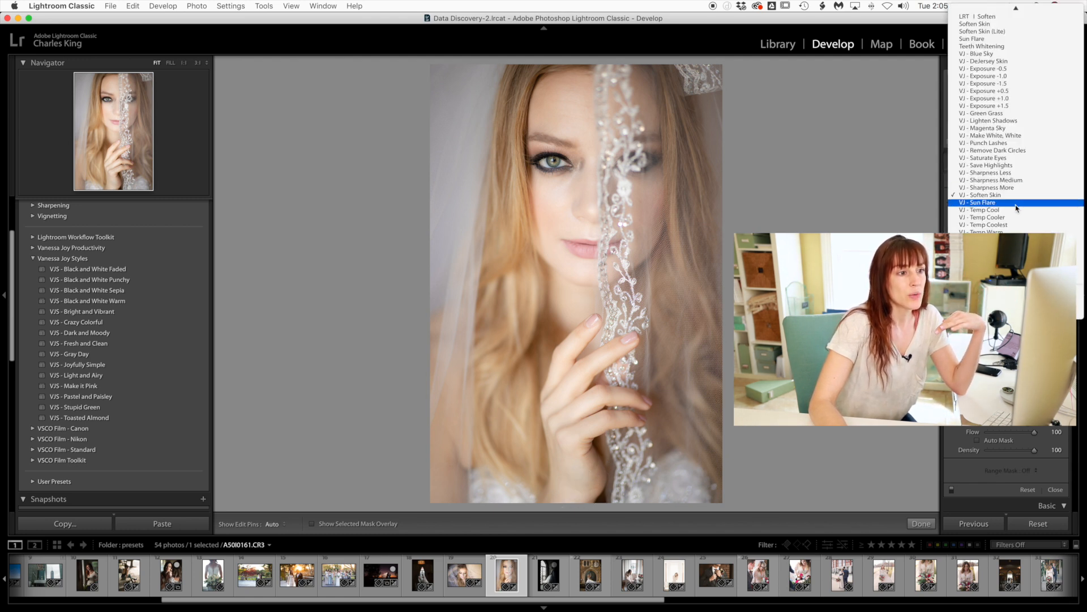
{"action": "left_click", "coordinate": [1007, 143]}
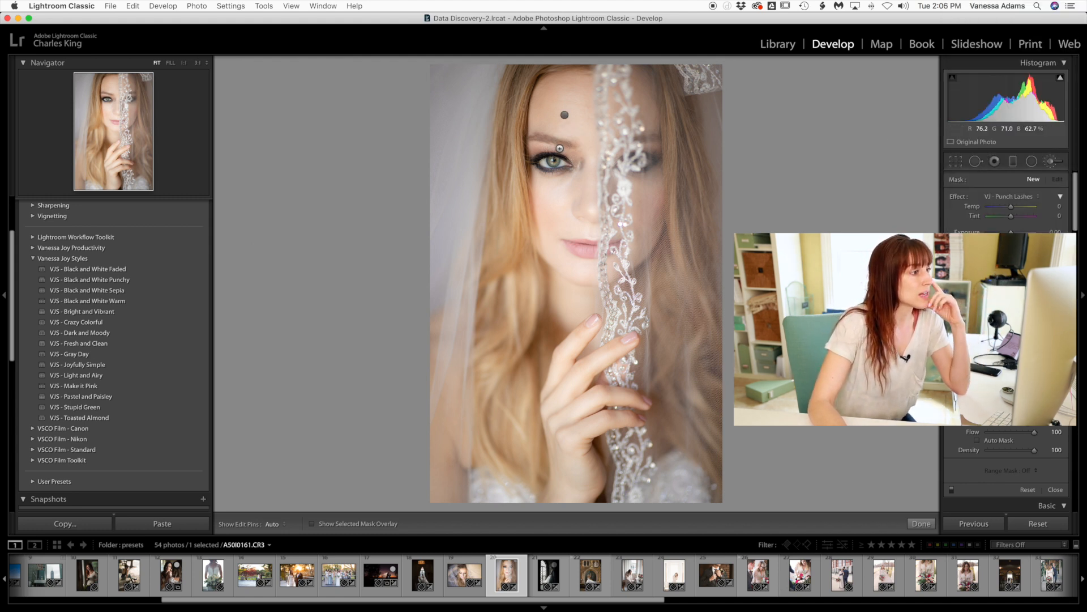
{"action": "key", "text": "h"}
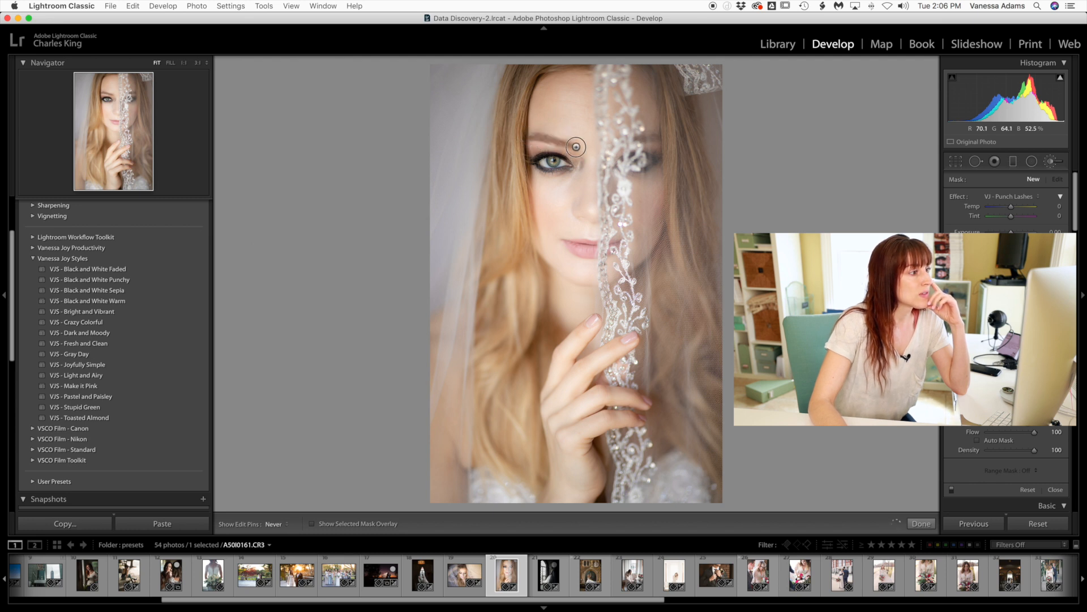
{"action": "left_click_drag", "start_coordinate": [576, 148], "coordinate": [600, 140]}
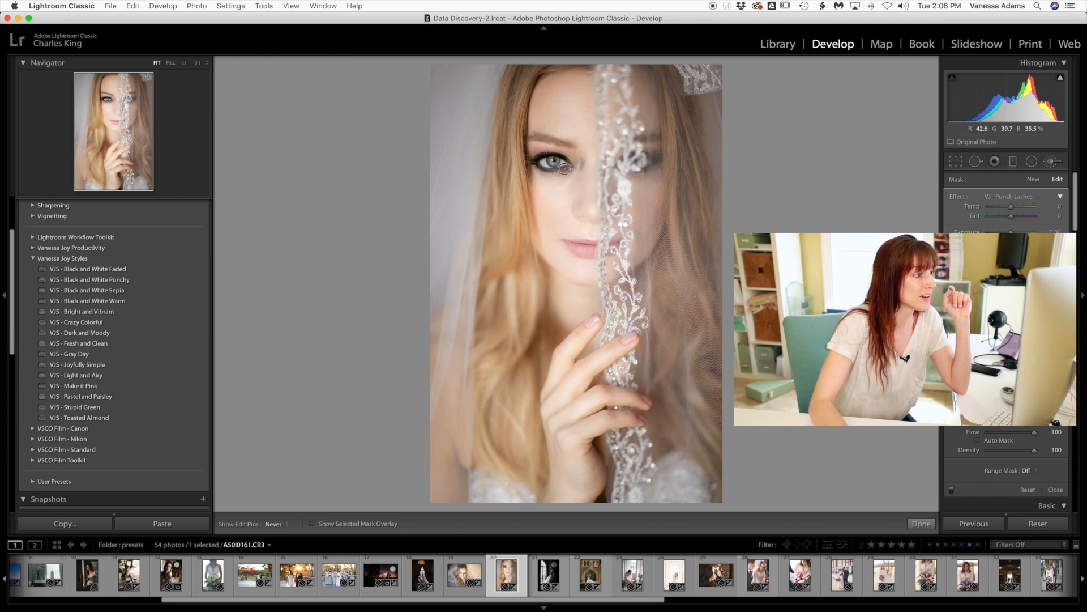
- Extend the Punch Lashes adjustment along the lash line of the uncovered eye, toggling the edit pins to check it
{"action": "key", "text": "z"}
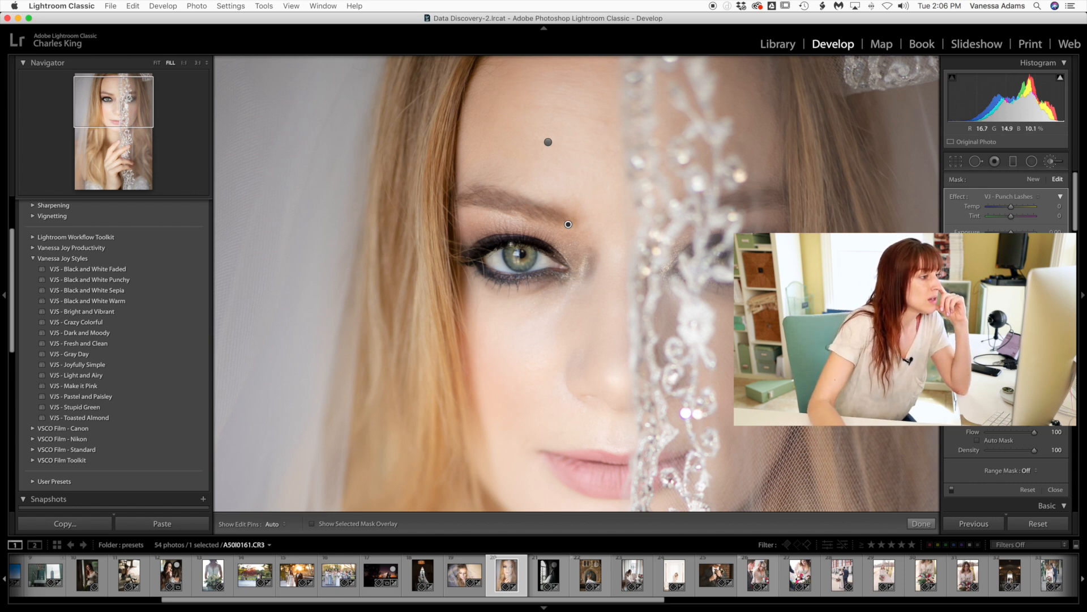
{"action": "mouse_move", "coordinate": [561, 259]}
{"action": "left_mouse_down"}
{"action": "mouse_move", "coordinate": [504, 240]}
{"action": "mouse_move", "coordinate": [465, 262]}
{"action": "left_mouse_up"}
{"action": "key", "text": "h"}
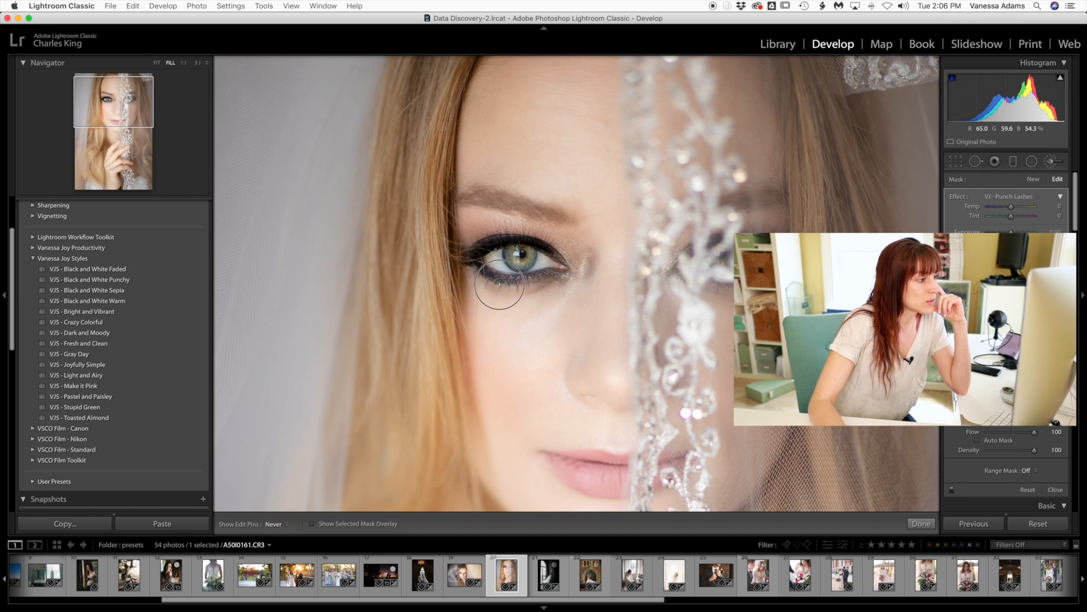
{"action": "key", "text": "h"}
{"action": "key", "text": "h"}
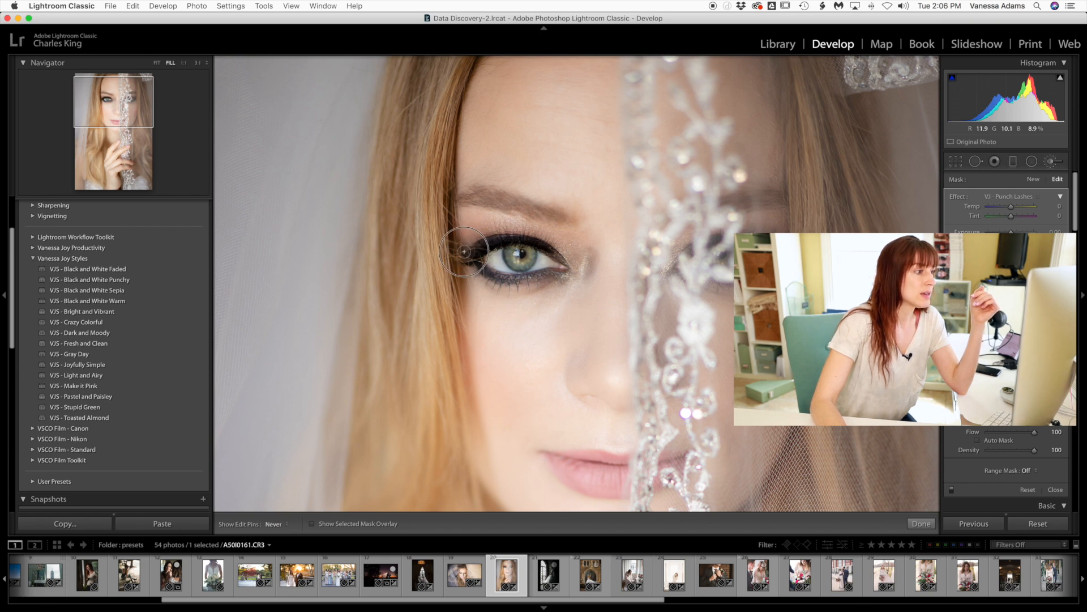
{"action": "key", "text": "h"}
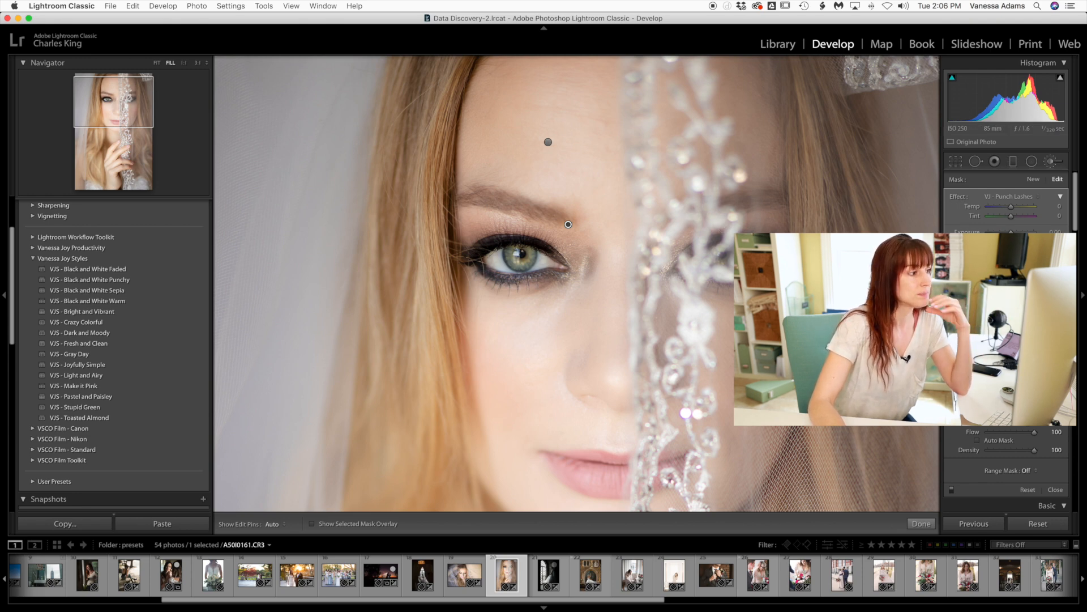
- Paint a new VJ - Whiten Eyes brush adjustment across the uncovered eye
{"action": "left_click", "coordinate": [1024, 197]}
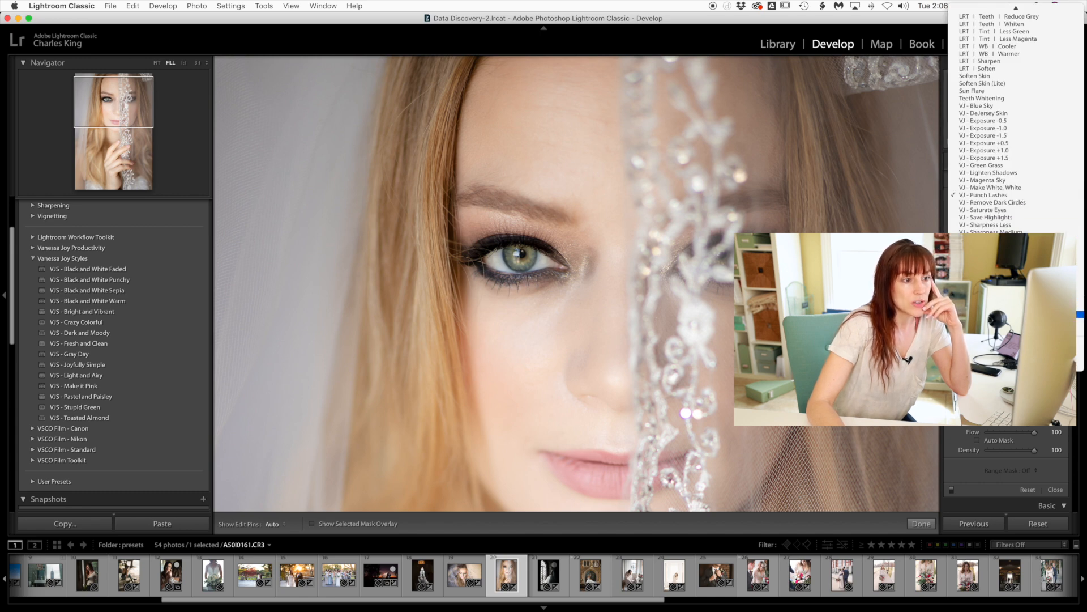
{"action": "left_click", "coordinate": [991, 261]}
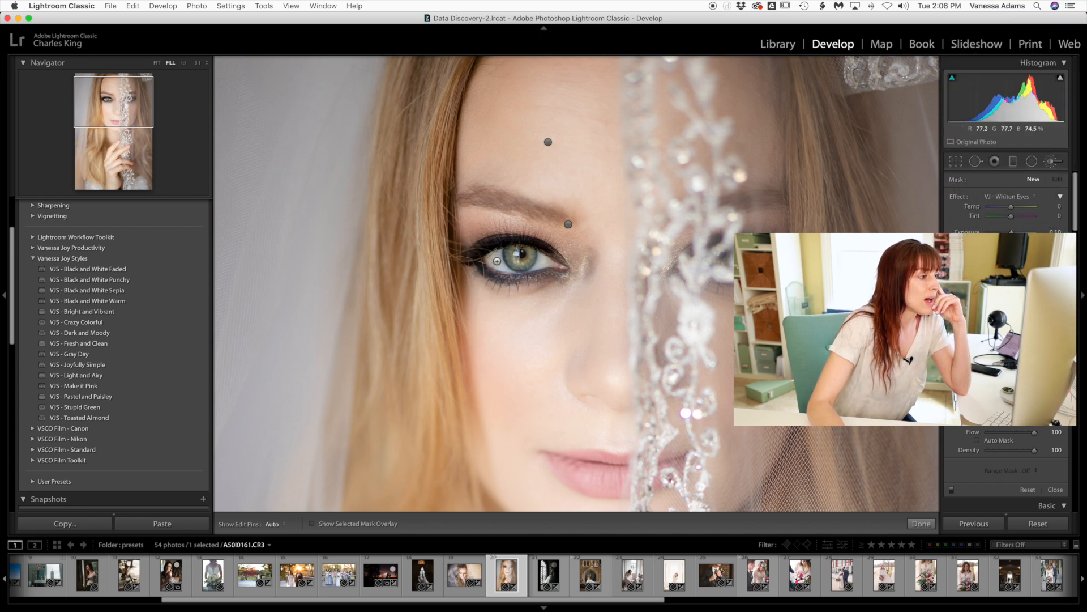
{"action": "mouse_move", "coordinate": [496, 257]}
{"action": "left_mouse_down"}
{"action": "mouse_move", "coordinate": [505, 271]}
{"action": "mouse_move", "coordinate": [496, 251]}
{"action": "mouse_move", "coordinate": [501, 267]}
{"action": "mouse_move", "coordinate": [491, 258]}
{"action": "mouse_move", "coordinate": [537, 265]}
{"action": "mouse_move", "coordinate": [531, 253]}
{"action": "mouse_move", "coordinate": [543, 263]}
{"action": "left_mouse_up"}
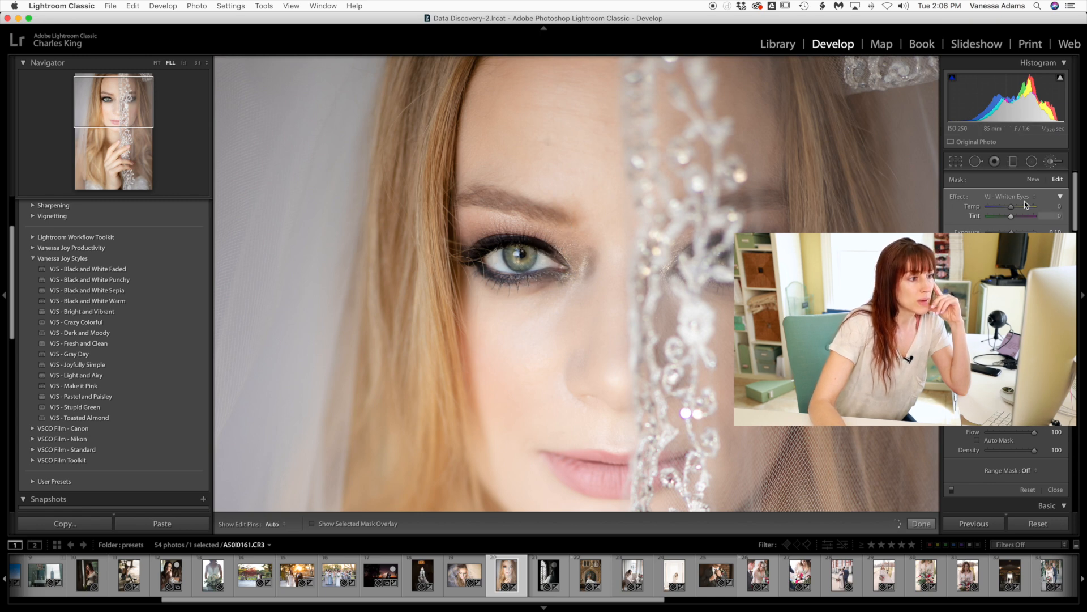
- Add a new brush adjustment with the VJ - Saturate Eyes effect and paint it over the uncovered eye's iris
{"action": "left_click", "coordinate": [1039, 182]}
{"action": "left_click", "coordinate": [1023, 197]}
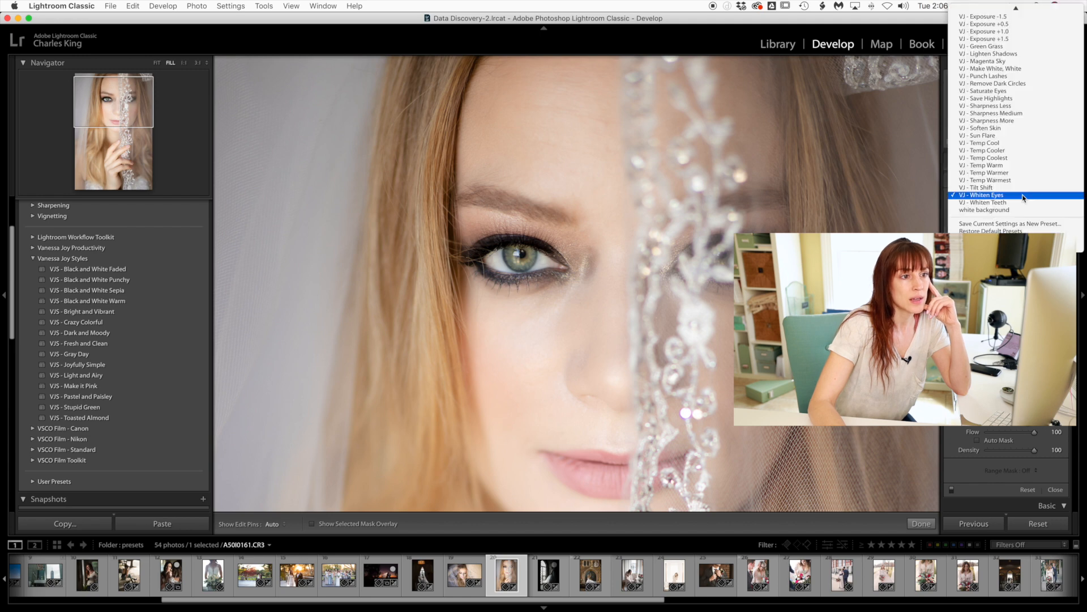
{"action": "left_click", "coordinate": [999, 91]}
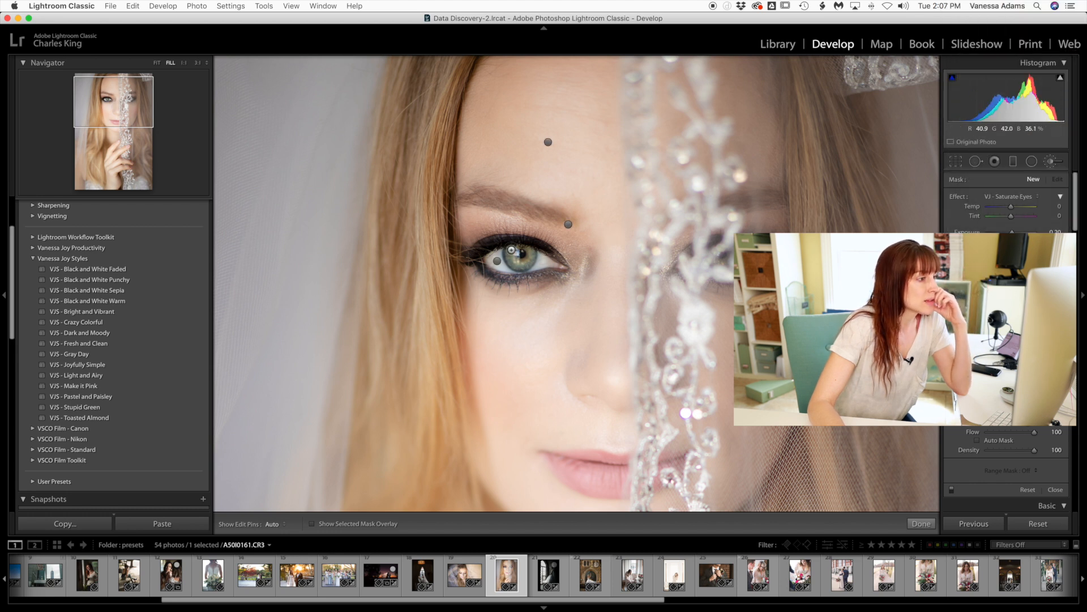
{"action": "key", "text": "h"}
{"action": "mouse_move", "coordinate": [516, 258]}
{"action": "left_mouse_down"}
{"action": "mouse_move", "coordinate": [528, 254]}
{"action": "mouse_move", "coordinate": [516, 262]}
{"action": "mouse_move", "coordinate": [524, 258]}
{"action": "mouse_move", "coordinate": [511, 250]}
{"action": "left_mouse_up"}
{"action": "key", "text": "h"}
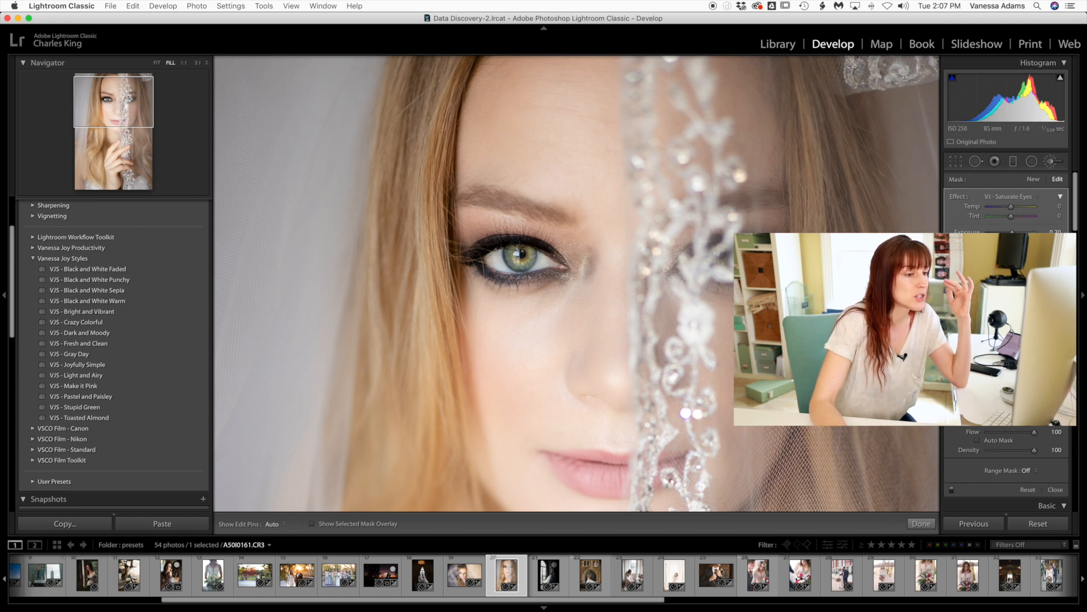
- Collapse the Saturate Eyes effect to a single Amount control and set the amount to 82
{"action": "left_click", "coordinate": [1060, 197]}
{"action": "left_click_drag", "start_coordinate": [1013, 210], "coordinate": [1026, 208]}
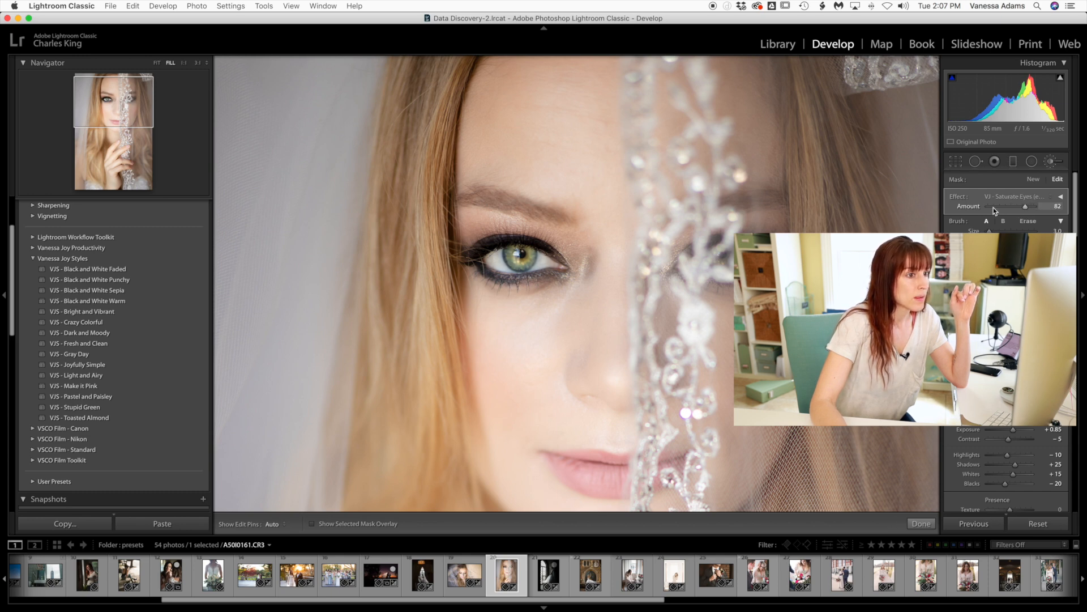
{"action": "left_click_drag", "start_coordinate": [993, 208], "coordinate": [1026, 206]}
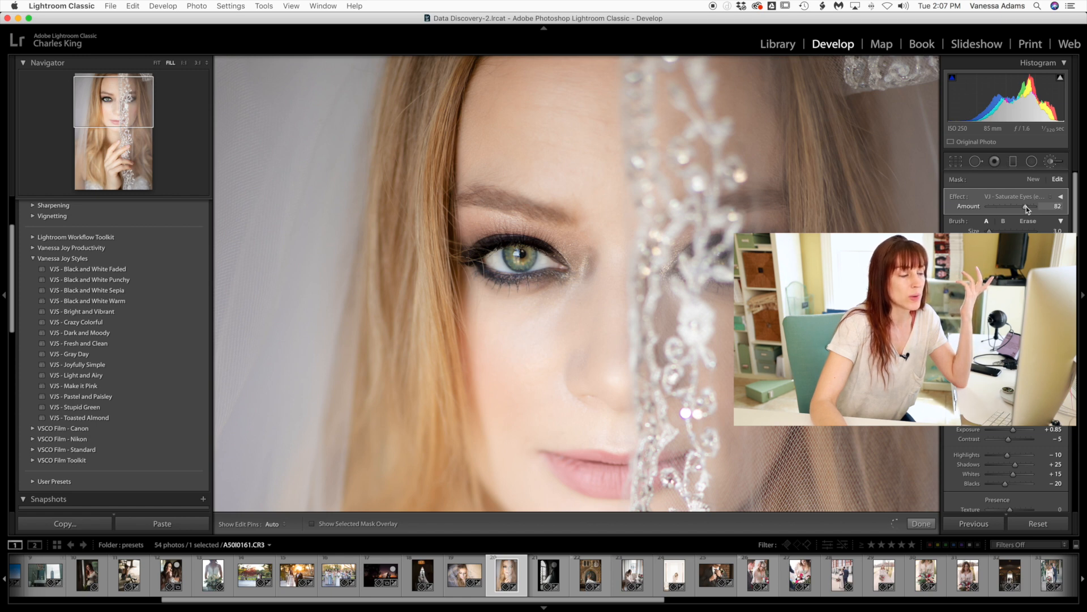
{"action": "left_click", "coordinate": [1027, 208]}
{"action": "left_click_drag", "start_coordinate": [1026, 207], "coordinate": [1025, 204]}
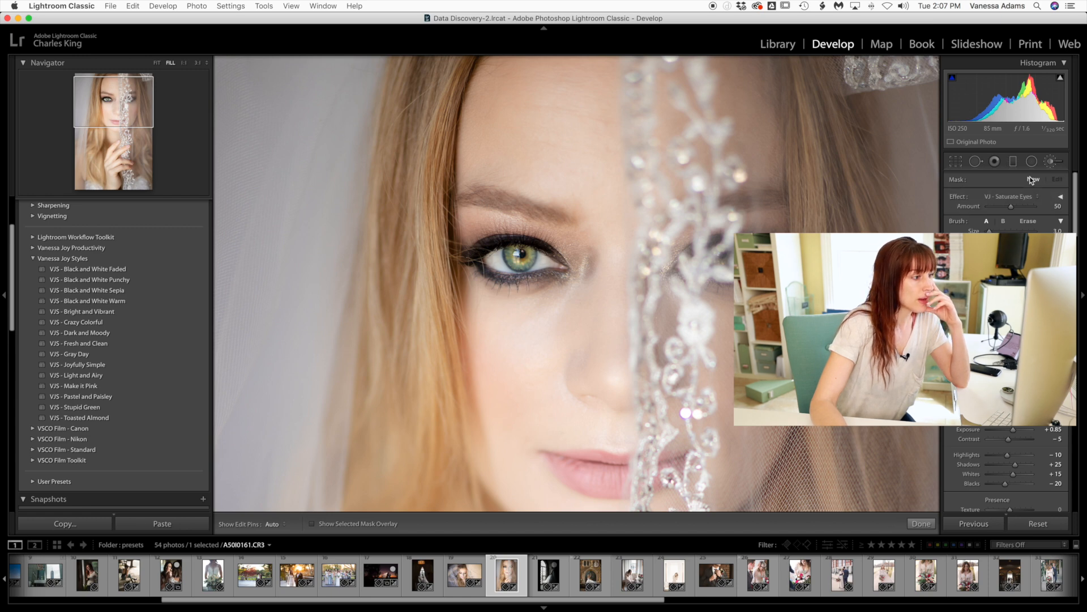
- Add a new VJ - Remove Dark Circles brush adjustment, paint it under the uncovered eye, and review the whole portrait without edit pins
{"action": "left_click", "coordinate": [1023, 197]}
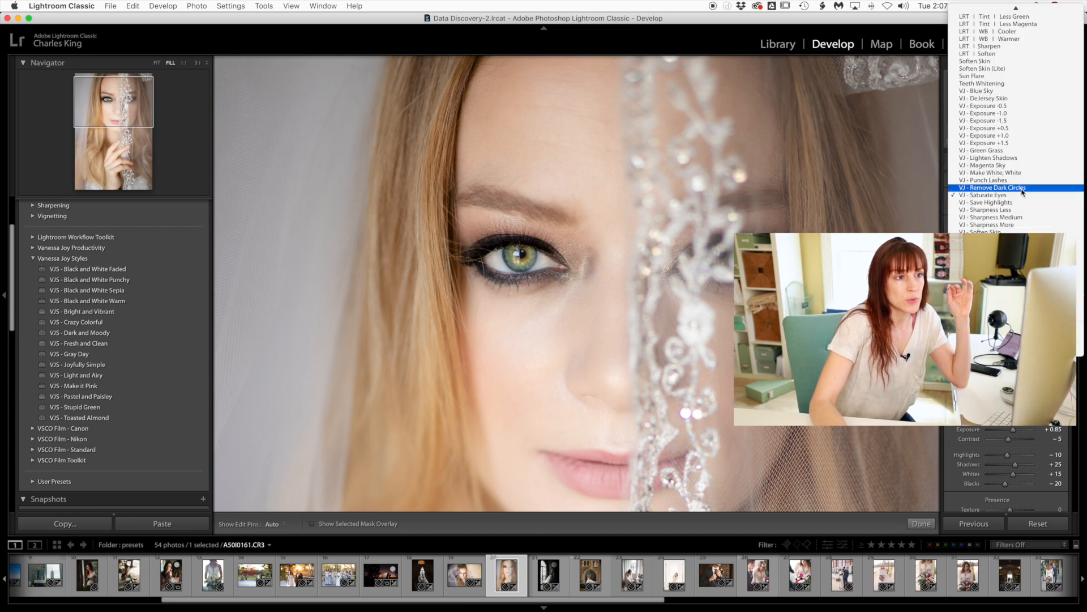
{"action": "left_click", "coordinate": [1022, 188]}
{"action": "scroll", "coordinate": [563, 304], "scroll_direction": "down", "scroll_amount": 3}
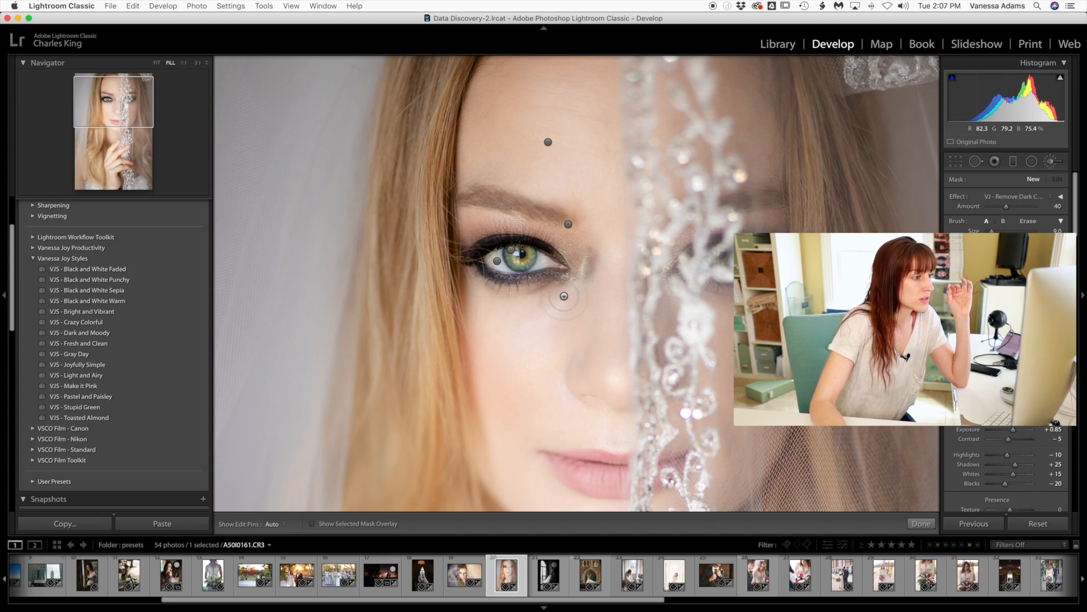
{"action": "key", "text": "h"}
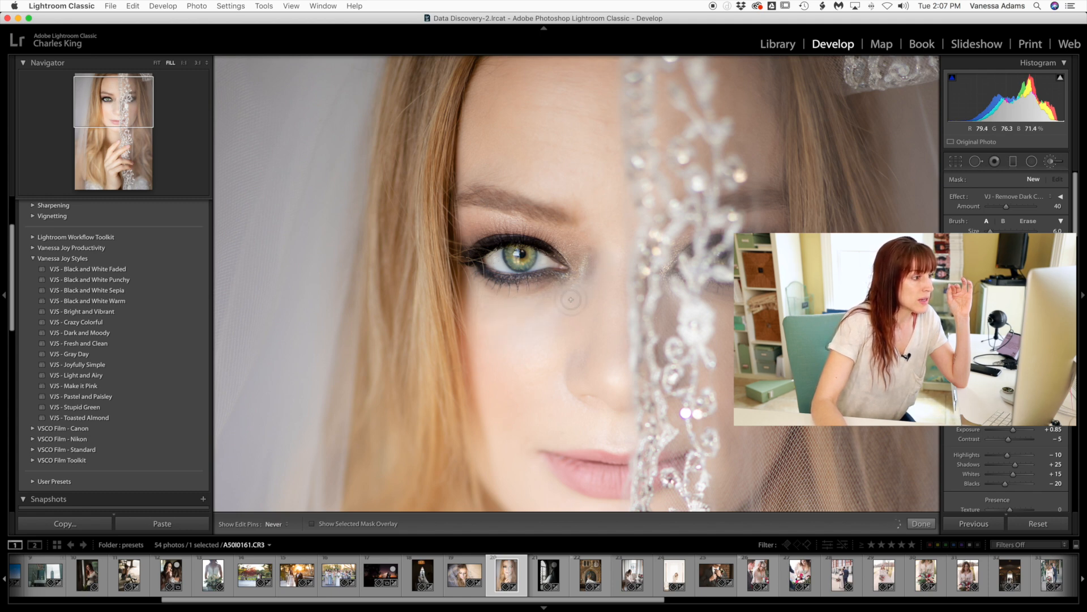
{"action": "left_click", "coordinate": [470, 307]}
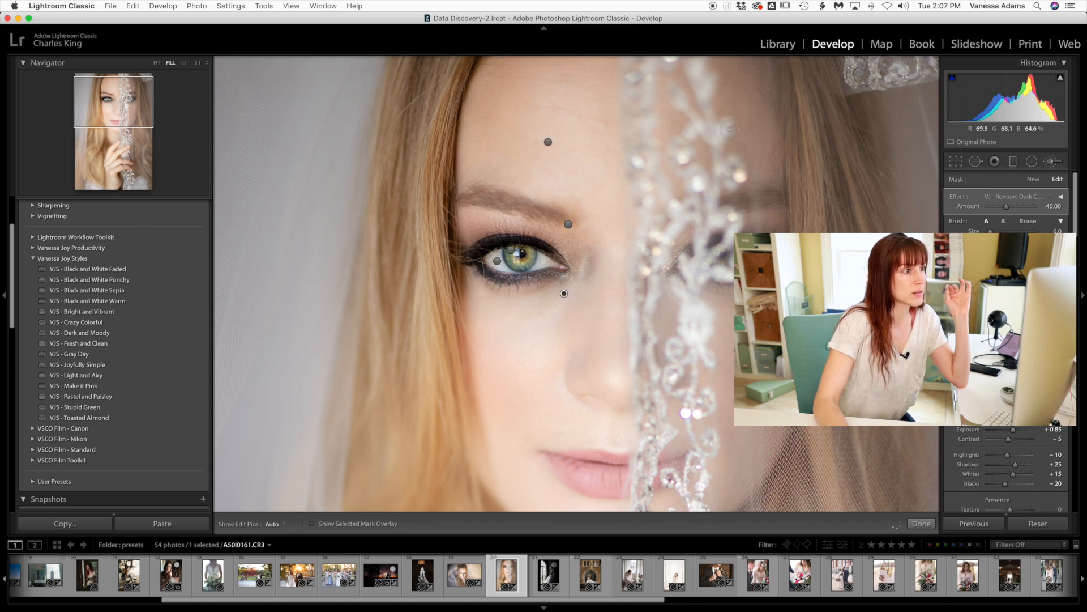
{"action": "key", "text": "z"}
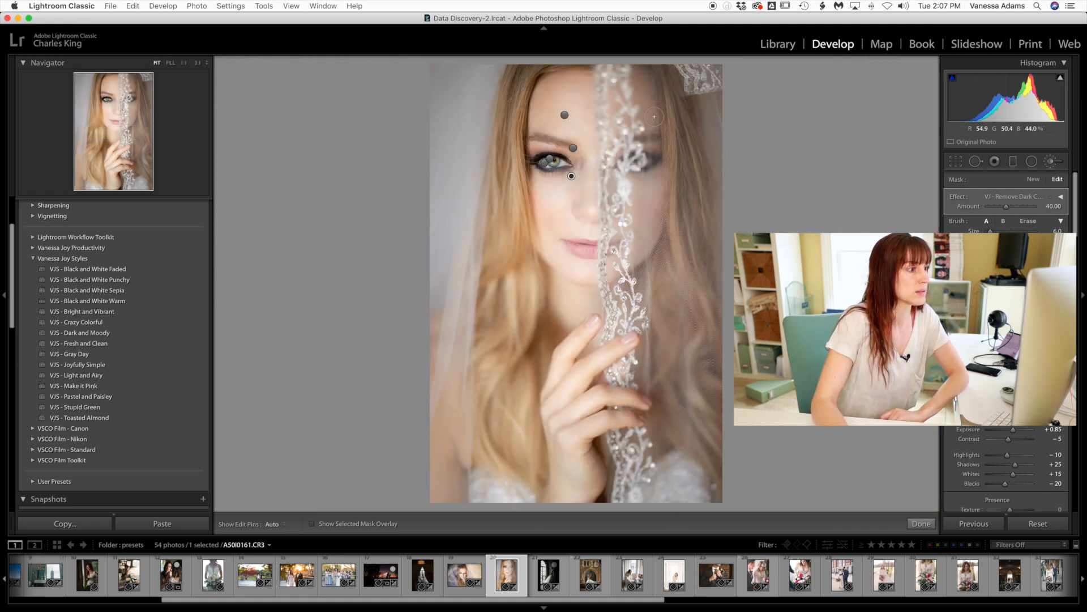
{"action": "key", "text": "h"}
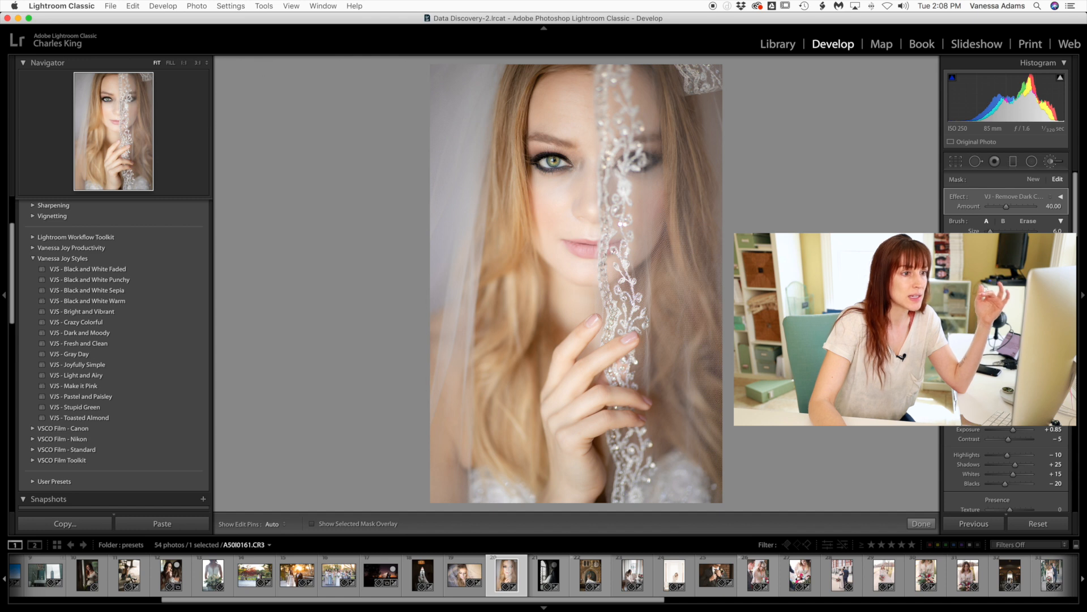
- Paint another VJ - Remove Dark Circles brush adjustment on the bride's lower hand and wrist and set its Temp to 12
{"action": "left_click", "coordinate": [1024, 196]}
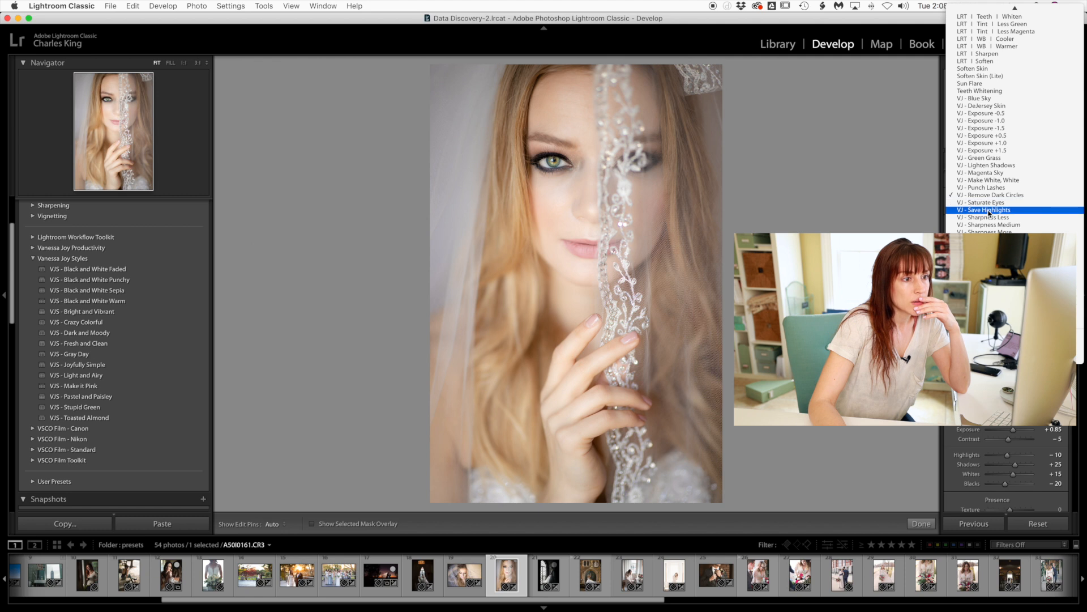
{"action": "left_click", "coordinate": [1021, 194]}
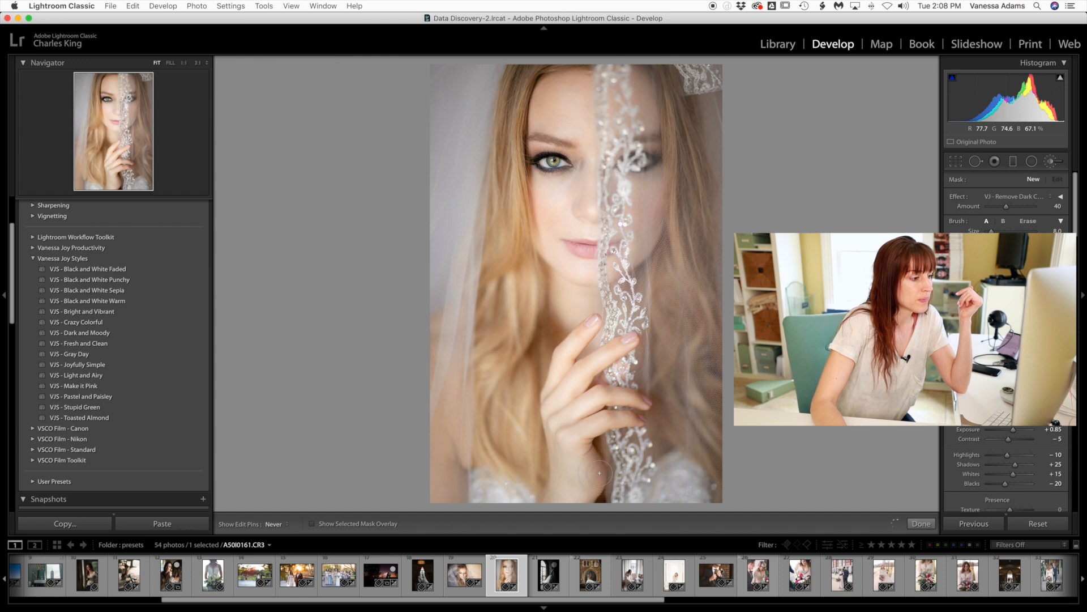
{"action": "left_click", "coordinate": [565, 449]}
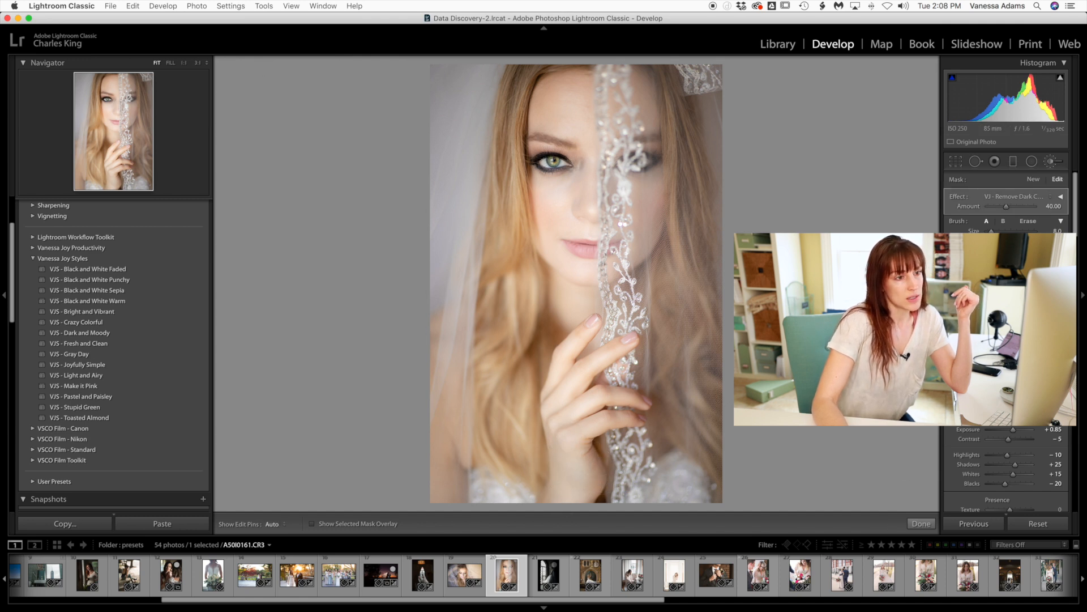
{"action": "left_click", "coordinate": [1061, 197]}
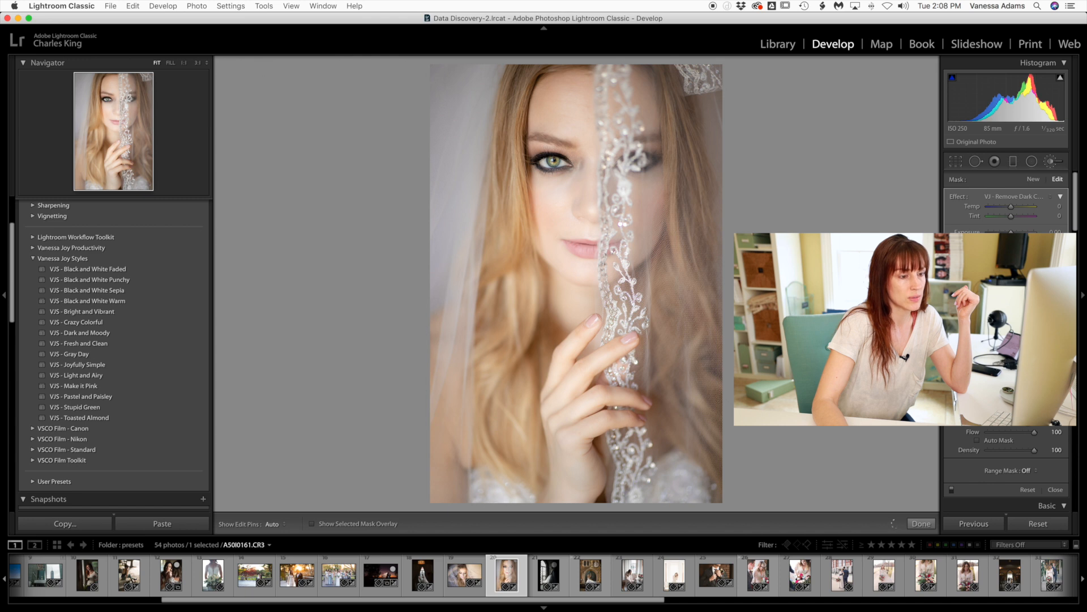
{"action": "left_click_drag", "start_coordinate": [1012, 209], "coordinate": [1014, 210]}
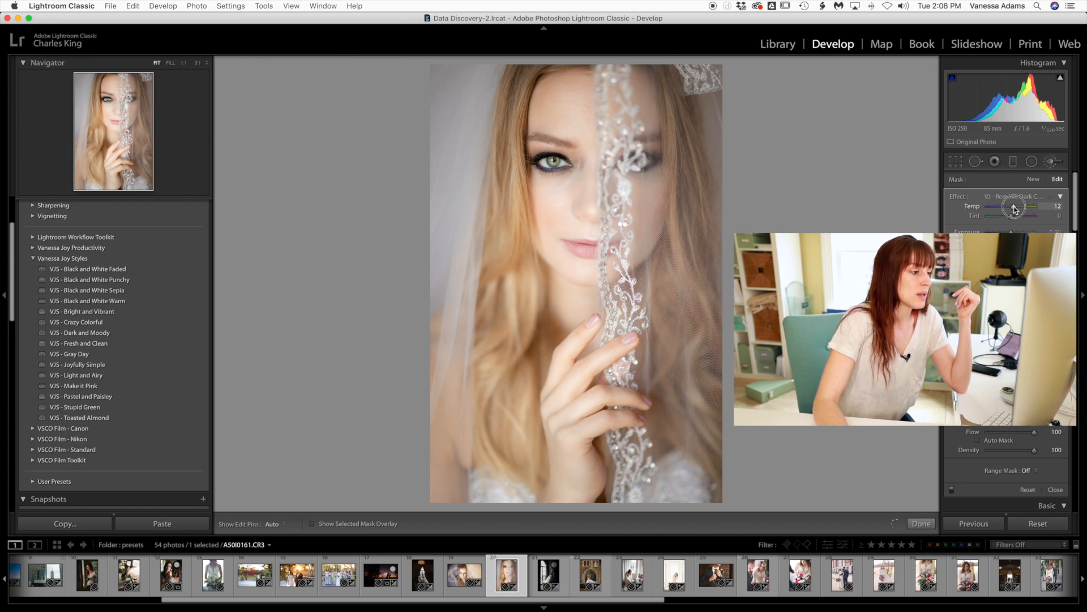
{"action": "left_click", "coordinate": [1060, 196]}
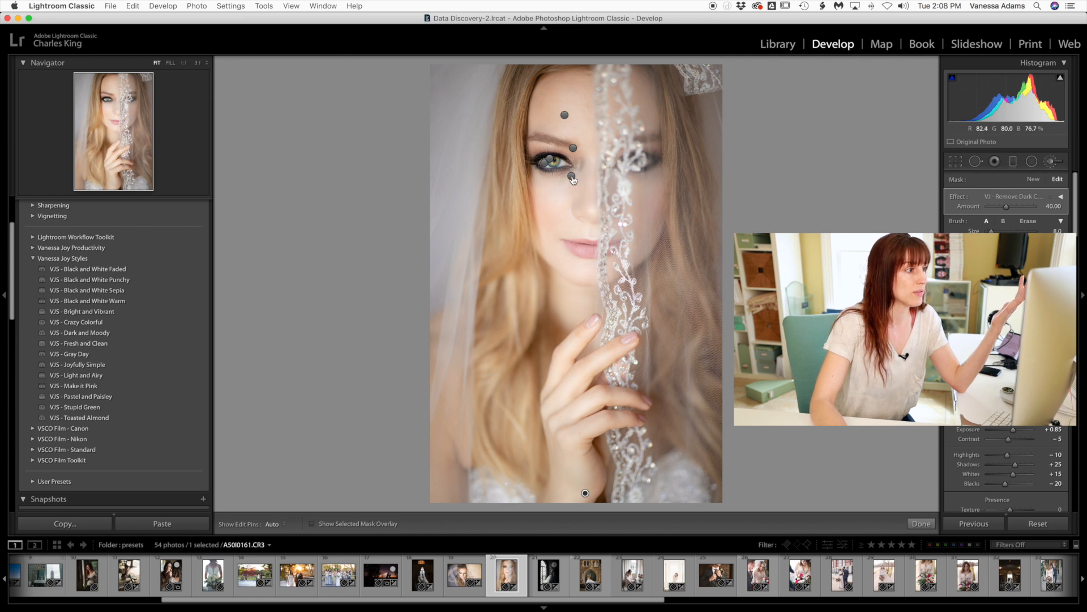
- Check the mask of the under-eye adjustment, and set the Amount of the forehead's skin adjustment to 21
{"action": "left_click", "coordinate": [572, 177]}
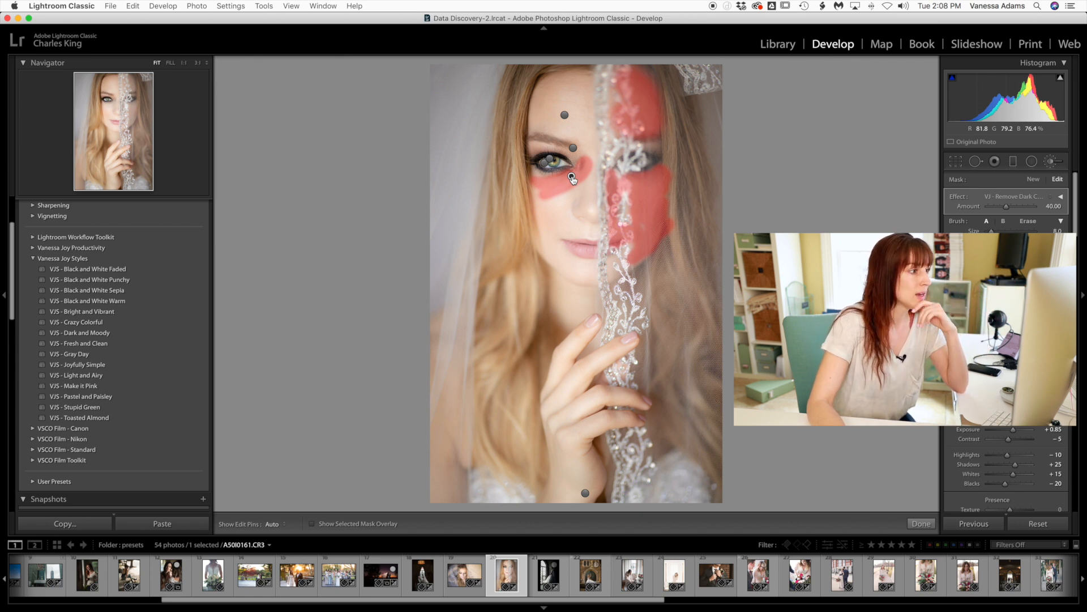
{"action": "left_click", "coordinate": [565, 115]}
{"action": "mouse_move", "coordinate": [564, 114]}
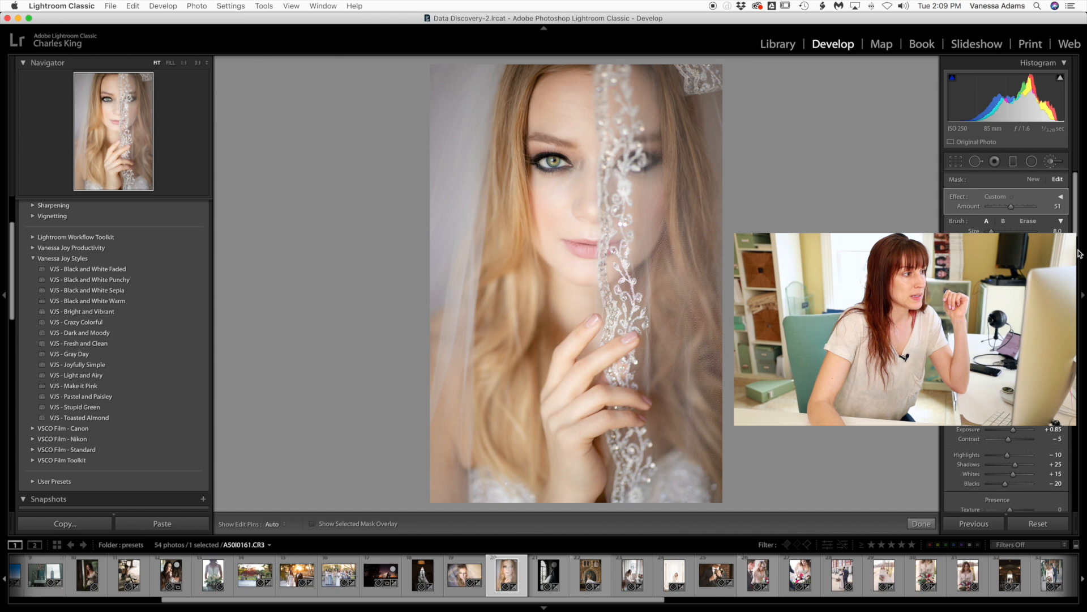
{"action": "left_click_drag", "start_coordinate": [1013, 211], "coordinate": [999, 211]}
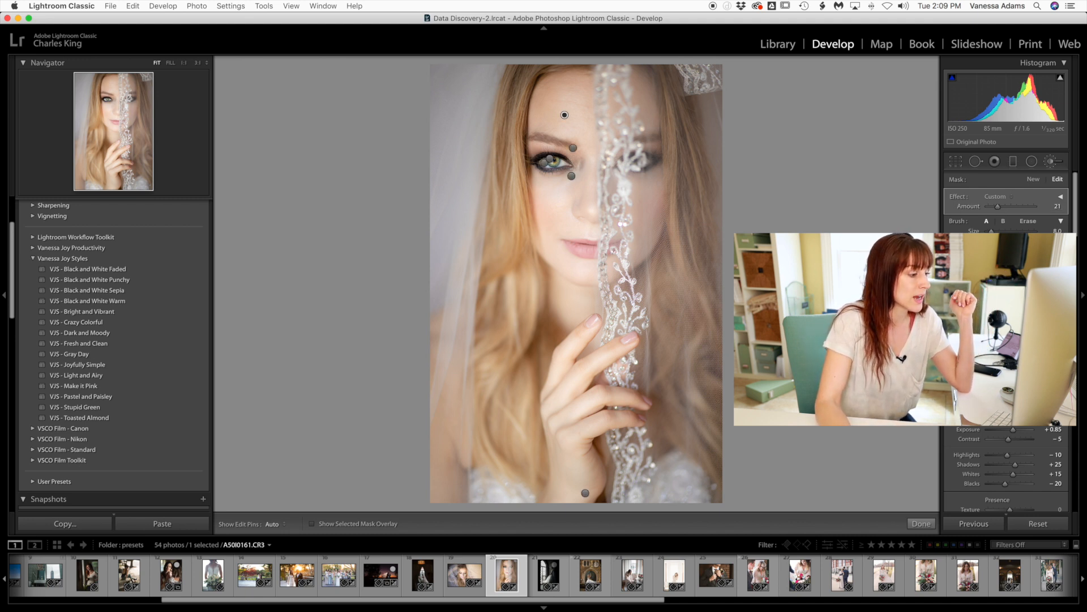
- Open the curly-haired woman's portrait AQ6I1620.CR3 and apply the VJP - Exposure +0.5 preset
{"action": "scroll", "coordinate": [684, 564], "scroll_direction": "down", "scroll_amount": 10}
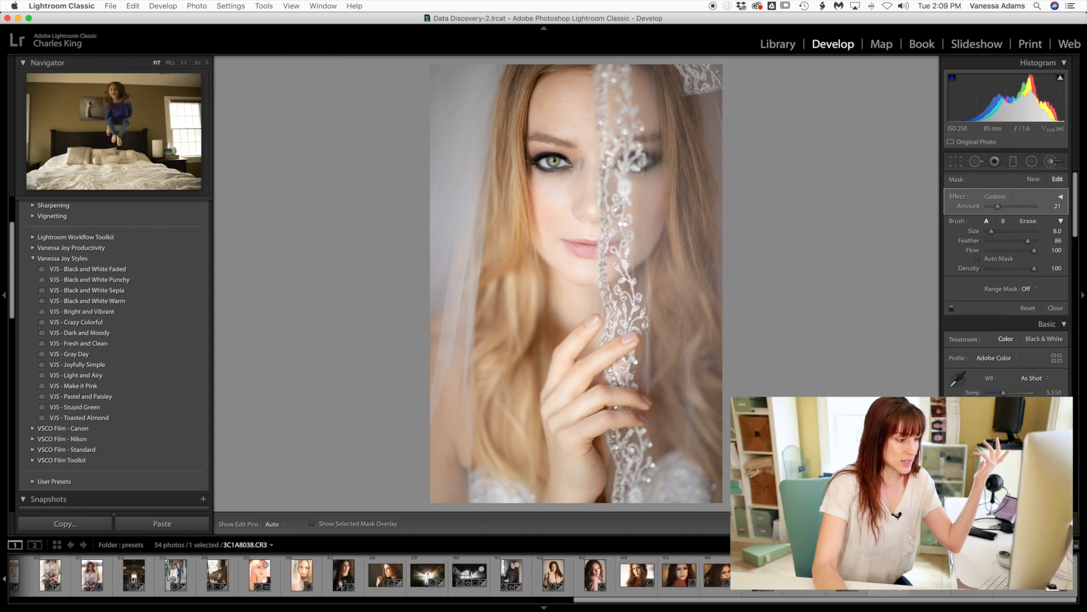
{"action": "left_click", "coordinate": [683, 565]}
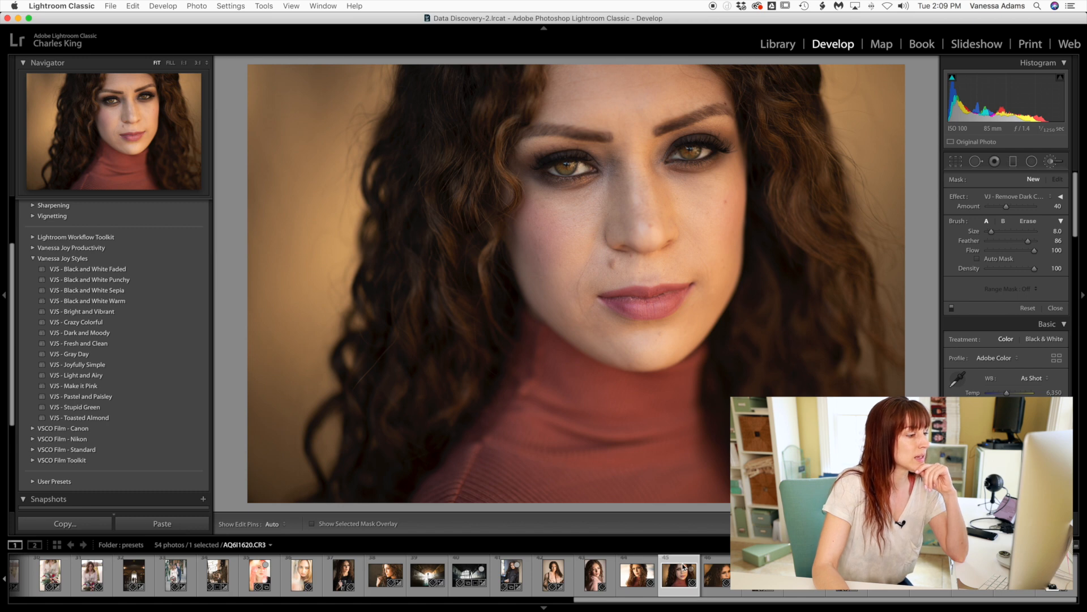
{"action": "left_click", "coordinate": [33, 248]}
{"action": "left_click", "coordinate": [100, 312]}
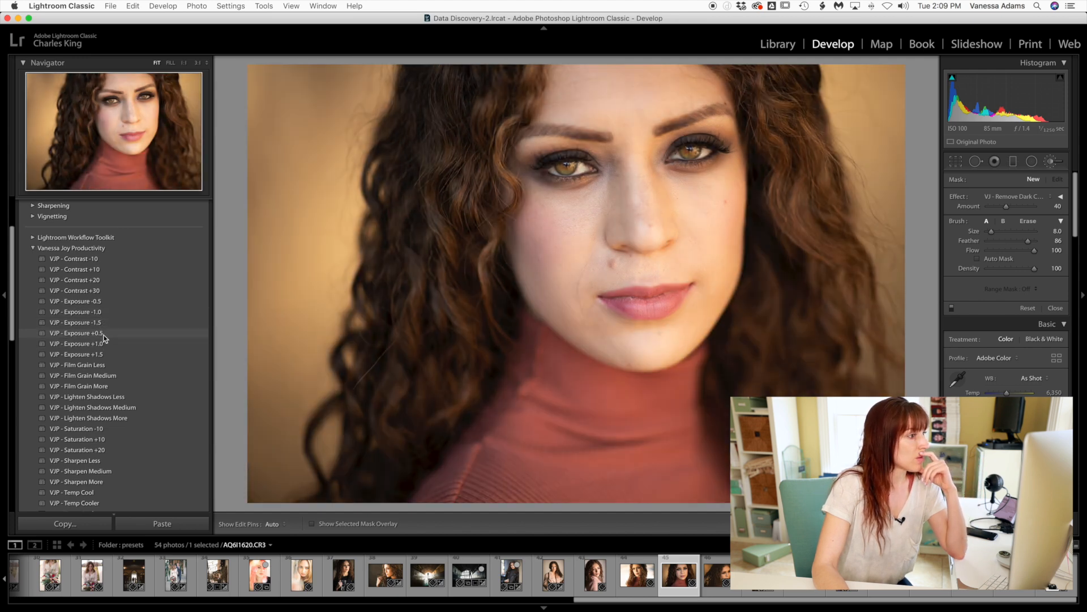
{"action": "left_click", "coordinate": [101, 335]}
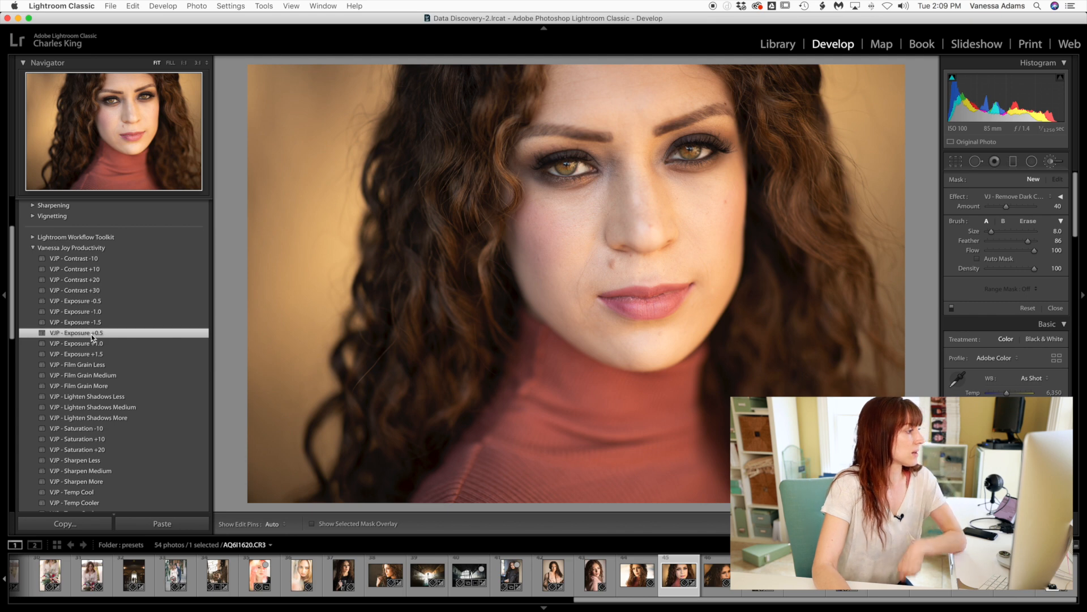
- Apply the presets VJP - Lighten Shadows Less, VJP - Vibrance +20, VJP - Sharpen Medium and VJS - Joyfully Simple to the portrait
{"action": "scroll", "coordinate": [92, 335], "scroll_direction": "down", "scroll_amount": 5}
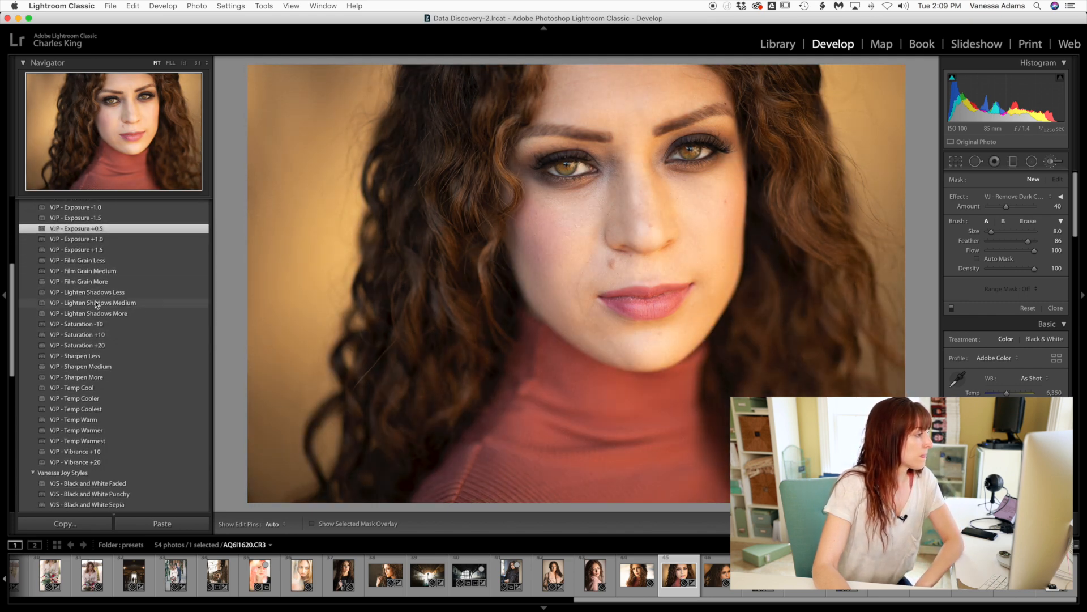
{"action": "left_click", "coordinate": [97, 295]}
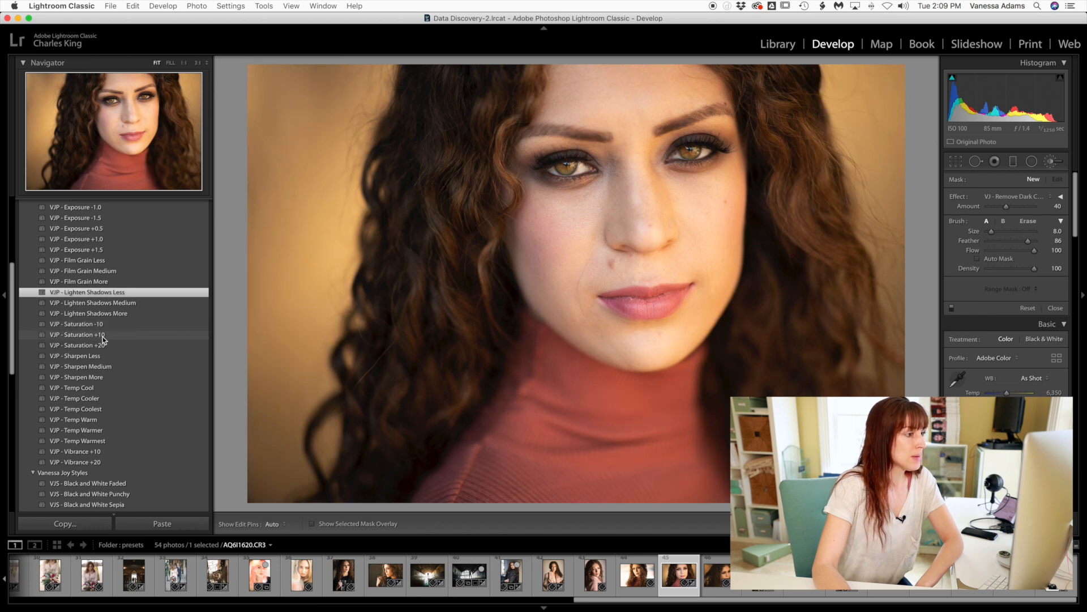
{"action": "left_click", "coordinate": [107, 460]}
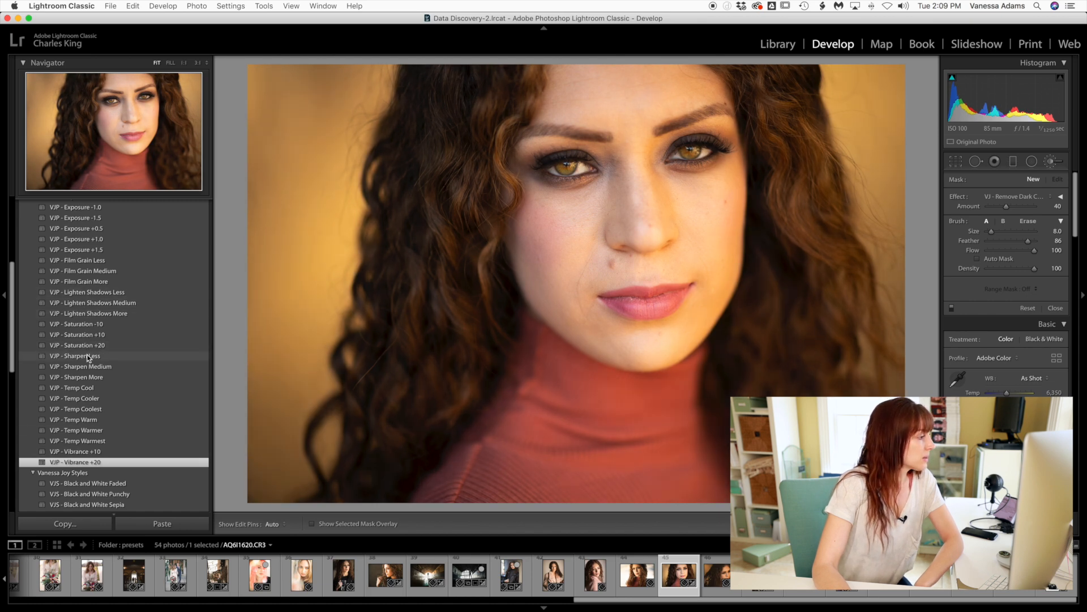
{"action": "left_click", "coordinate": [88, 367]}
{"action": "scroll", "coordinate": [88, 371], "scroll_direction": "down", "scroll_amount": 8}
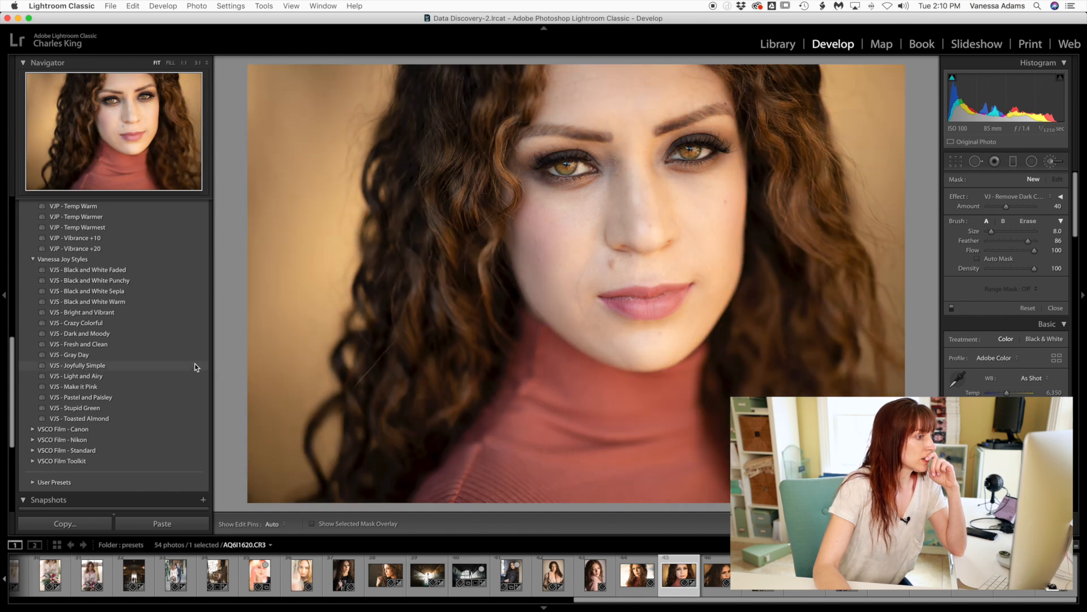
{"action": "left_click", "coordinate": [195, 365]}
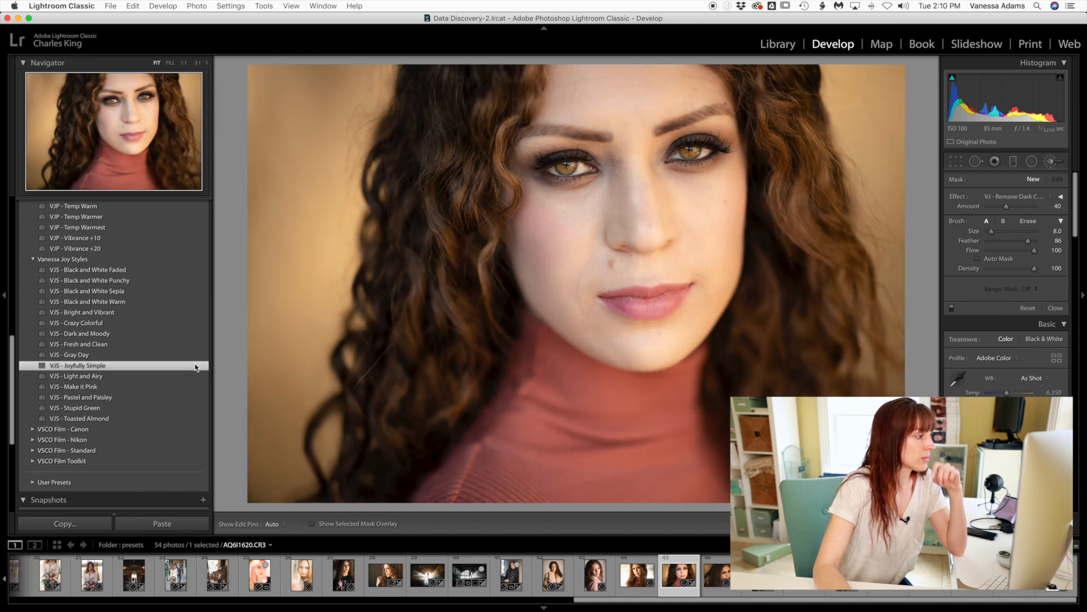
- Reduce the brush size to 5.0 and paint the VJ - Remove Dark Circles effect beneath the eye next to the curls
{"action": "left_click", "coordinate": [998, 197]}
{"action": "left_click", "coordinate": [1000, 196]}
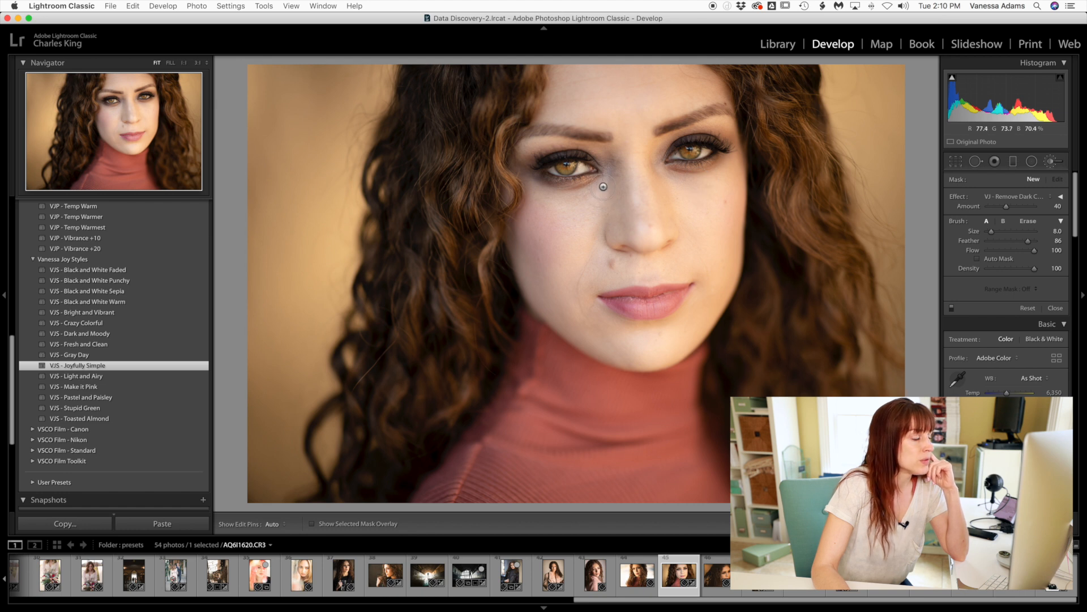
{"action": "key", "text": "["}
{"action": "key", "text": "h"}
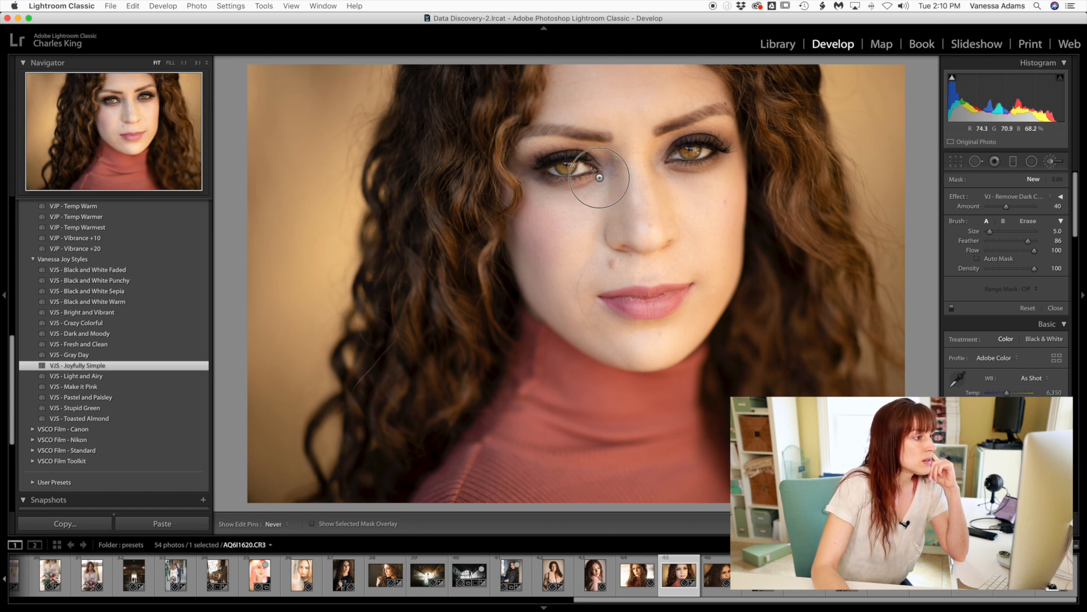
{"action": "mouse_move", "coordinate": [608, 180]}
{"action": "left_mouse_down"}
{"action": "mouse_move", "coordinate": [563, 213]}
{"action": "mouse_move", "coordinate": [577, 204]}
{"action": "left_mouse_up"}
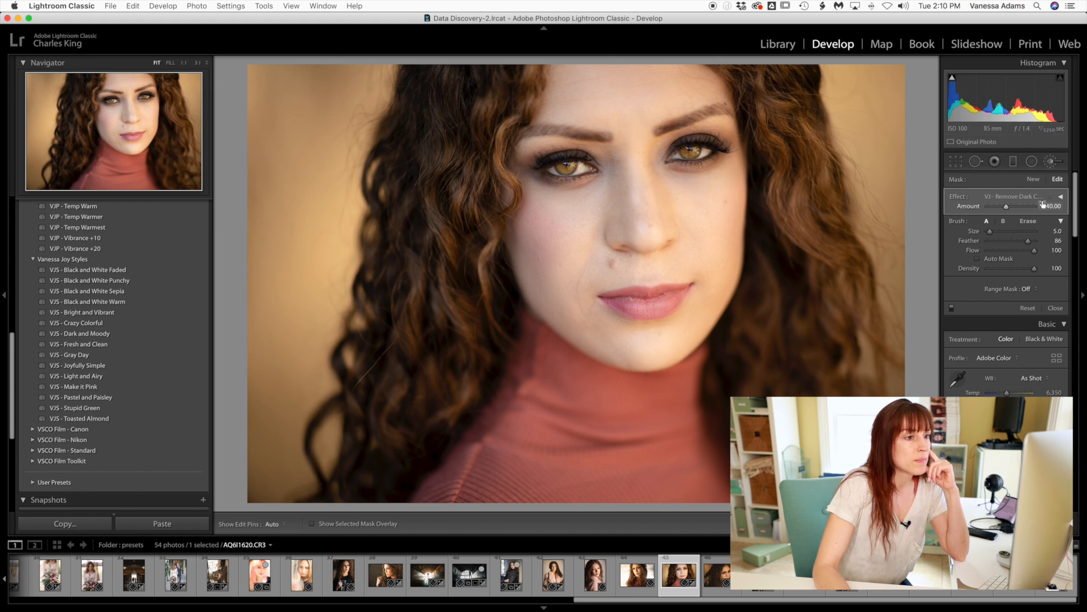
- Add a VJ - Soften Skin brush adjustment and paint it at size 11.0 over the cheeks, forehead and the skin around the mouth
{"action": "left_click", "coordinate": [1035, 179]}
{"action": "left_click", "coordinate": [1028, 196]}
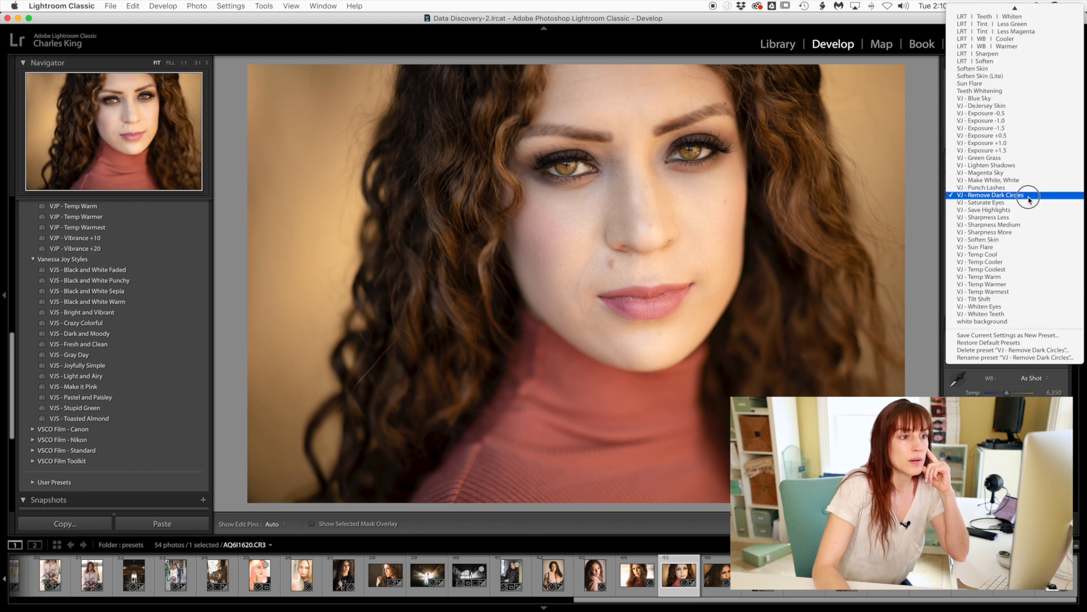
{"action": "left_click", "coordinate": [986, 240]}
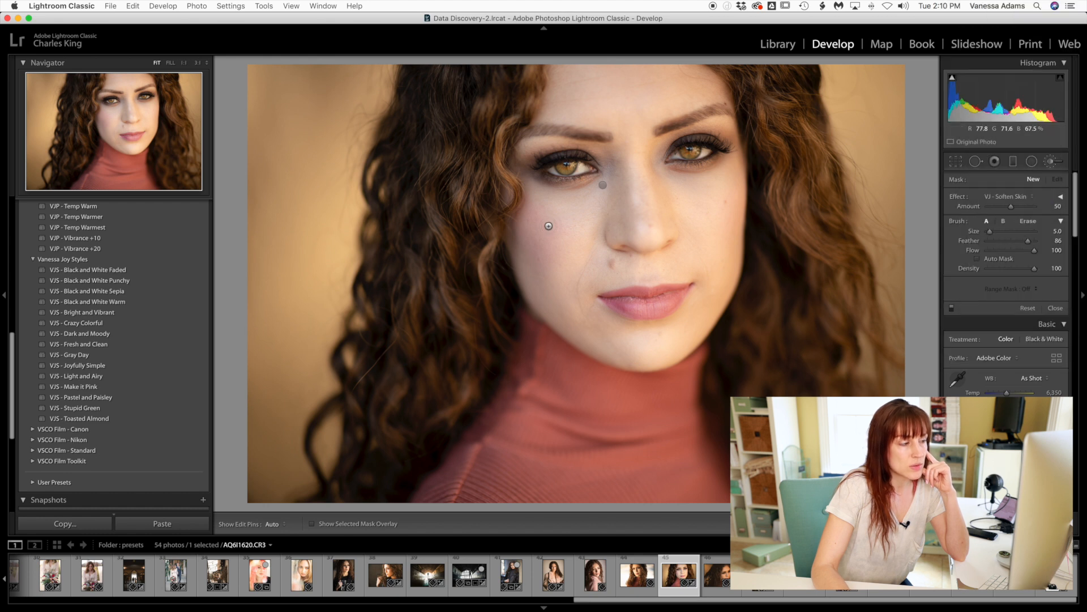
{"action": "scroll", "coordinate": [541, 226], "scroll_direction": "up", "scroll_amount": 1}
{"action": "left_click_drag", "start_coordinate": [538, 227], "coordinate": [614, 198]}
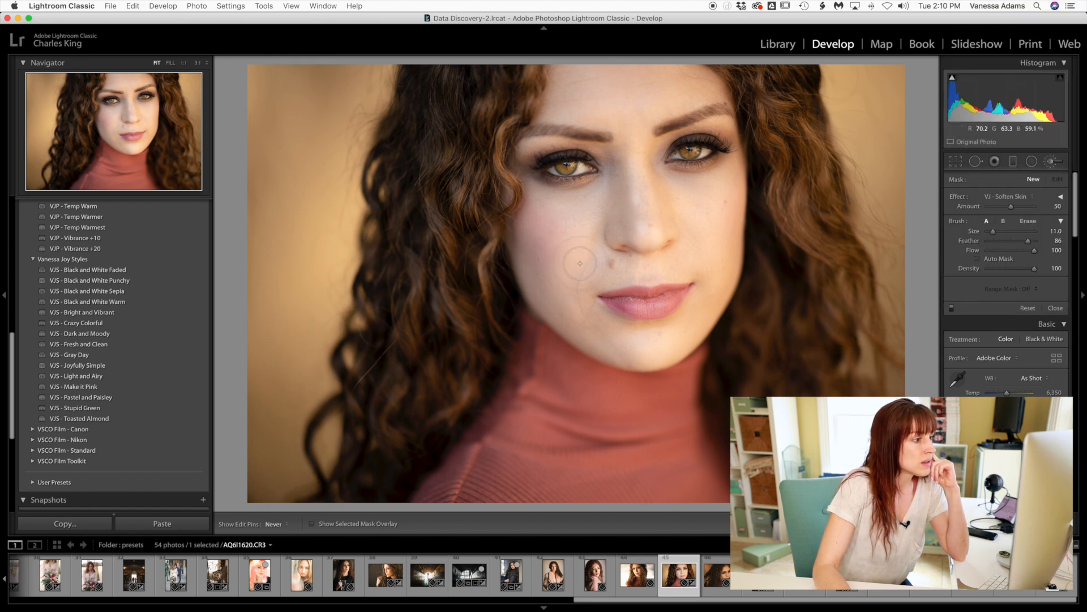
{"action": "mouse_move", "coordinate": [680, 214]}
{"action": "left_mouse_down"}
{"action": "mouse_move", "coordinate": [668, 205]}
{"action": "mouse_move", "coordinate": [726, 203]}
{"action": "mouse_move", "coordinate": [626, 174]}
{"action": "left_mouse_up"}
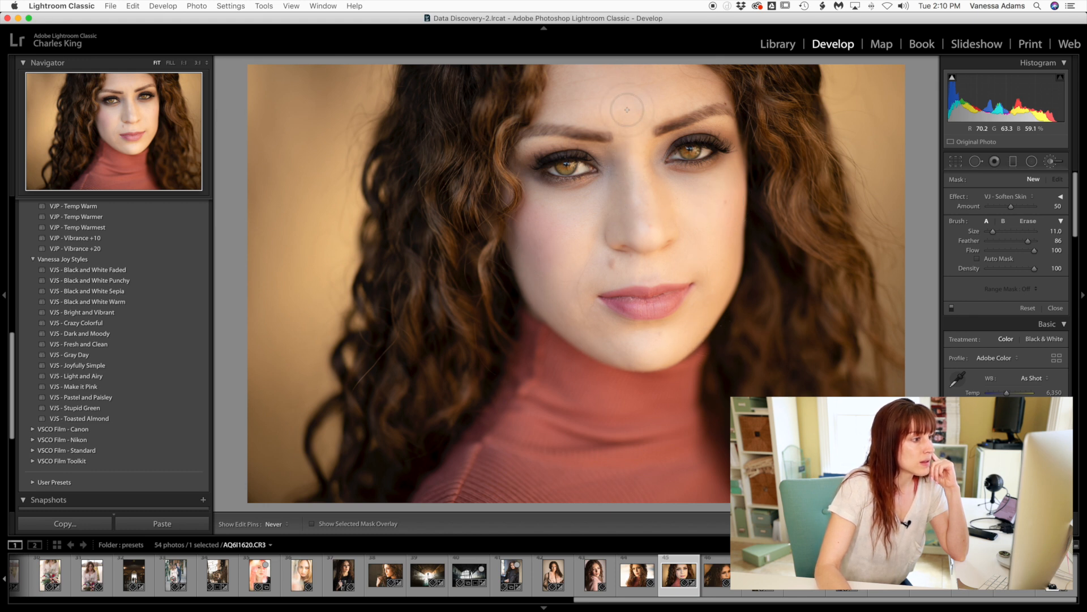
{"action": "mouse_move", "coordinate": [625, 84]}
{"action": "left_mouse_down"}
{"action": "mouse_move", "coordinate": [607, 93]}
{"action": "mouse_move", "coordinate": [693, 280]}
{"action": "left_mouse_up"}
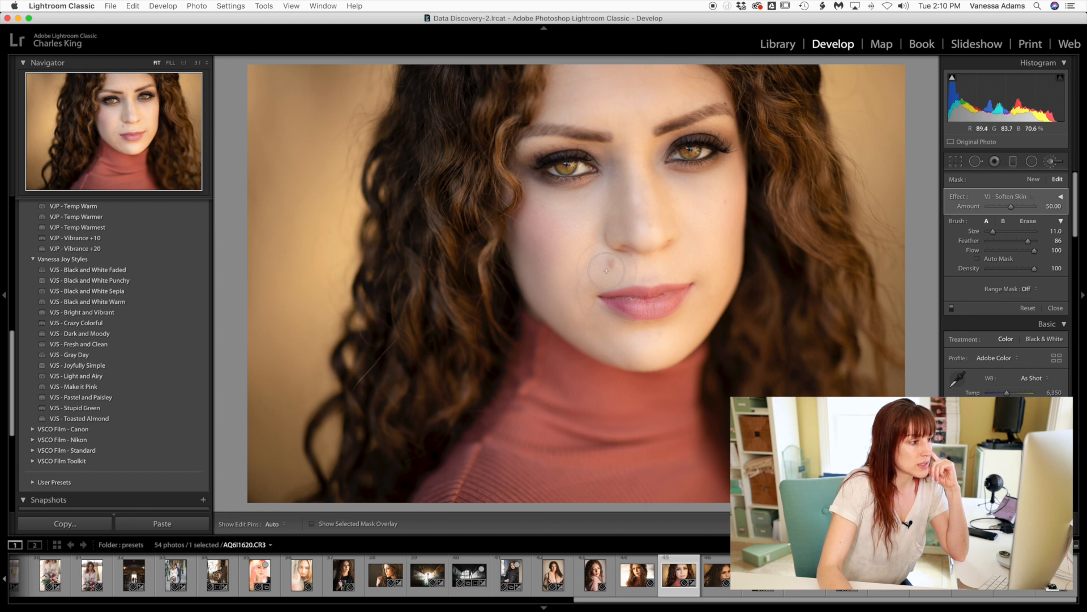
{"action": "key", "text": "h"}
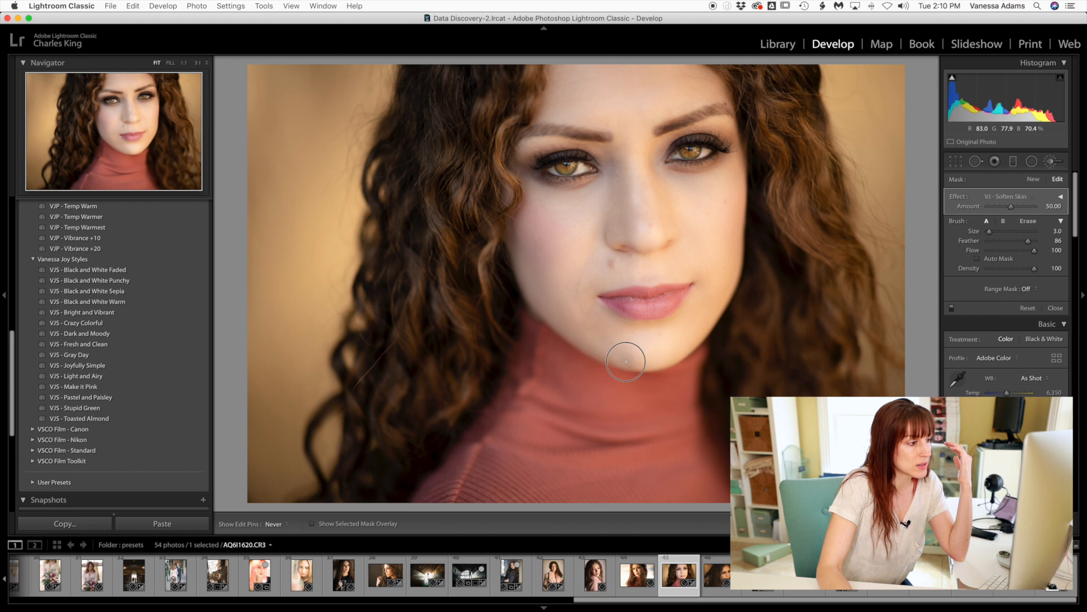
{"action": "key", "text": "h"}
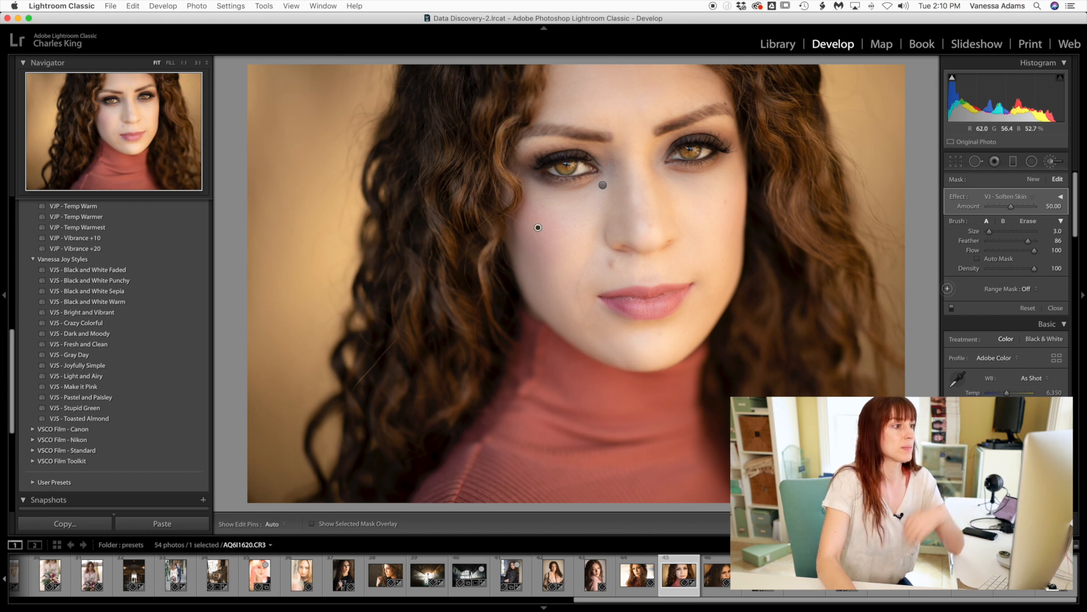
- Add a VJ - Punch Lashes adjustment, paint it at brush size 1.0 over the eyebrows and lashes, and set its Amount to 35
{"action": "left_click", "coordinate": [1034, 179]}
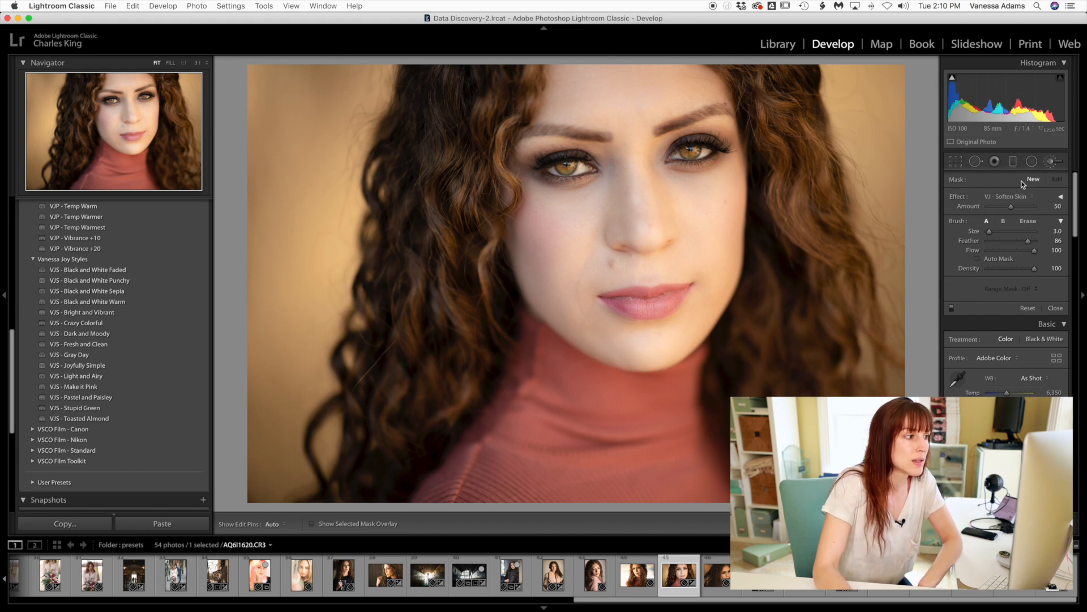
{"action": "left_click", "coordinate": [998, 196]}
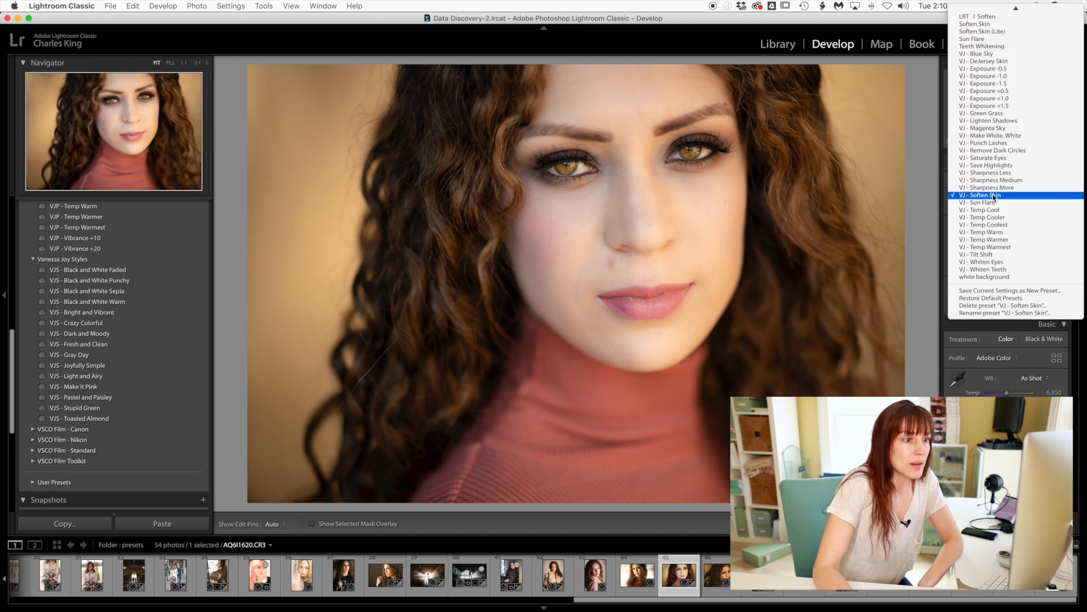
{"action": "left_click", "coordinate": [978, 143]}
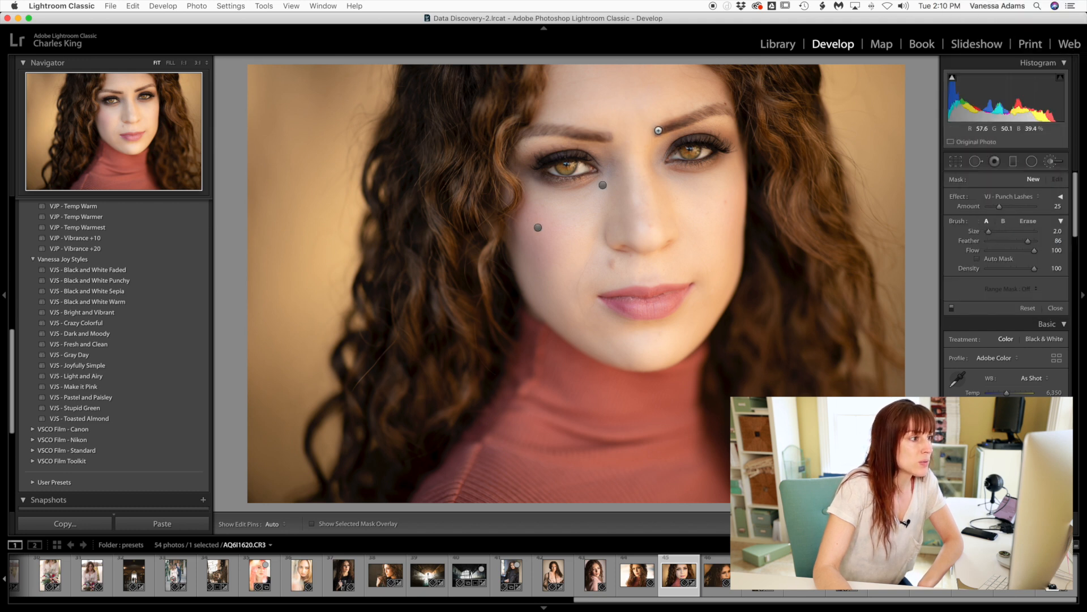
{"action": "key", "text": "h"}
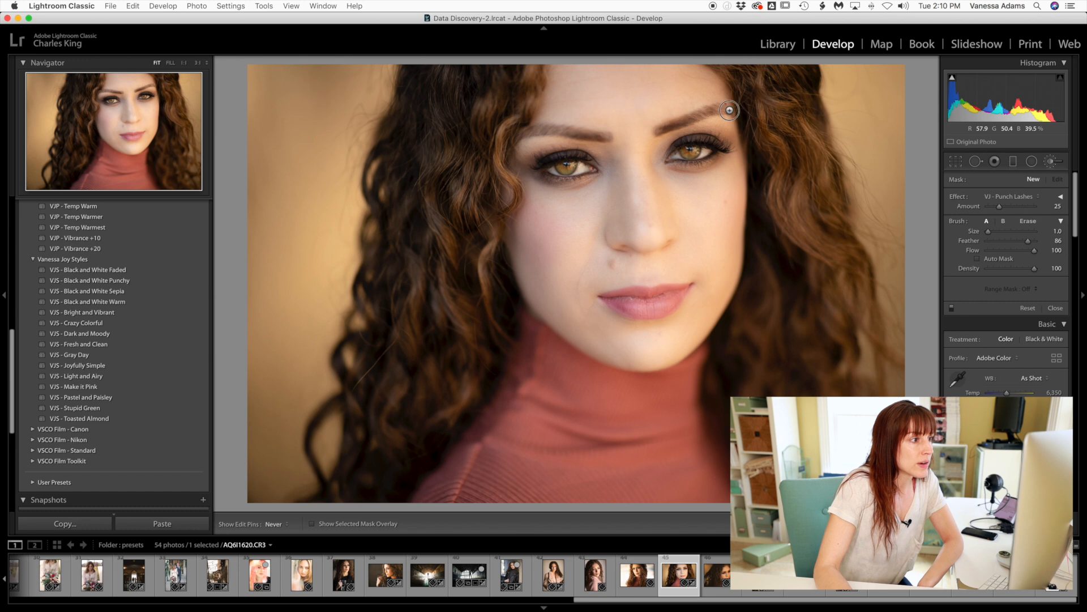
{"action": "mouse_move", "coordinate": [729, 114]}
{"action": "left_mouse_down"}
{"action": "mouse_move", "coordinate": [529, 127]}
{"action": "mouse_move", "coordinate": [604, 135]}
{"action": "mouse_move", "coordinate": [560, 157]}
{"action": "mouse_move", "coordinate": [587, 160]}
{"action": "mouse_move", "coordinate": [539, 163]}
{"action": "mouse_move", "coordinate": [550, 175]}
{"action": "mouse_move", "coordinate": [592, 168]}
{"action": "mouse_move", "coordinate": [548, 175]}
{"action": "mouse_move", "coordinate": [563, 179]}
{"action": "mouse_move", "coordinate": [591, 171]}
{"action": "left_mouse_up"}
{"action": "key", "text": "["}
{"action": "mouse_move", "coordinate": [682, 158]}
{"action": "left_mouse_down"}
{"action": "mouse_move", "coordinate": [719, 151]}
{"action": "mouse_move", "coordinate": [676, 147]}
{"action": "mouse_move", "coordinate": [721, 148]}
{"action": "mouse_move", "coordinate": [670, 161]}
{"action": "left_mouse_up"}
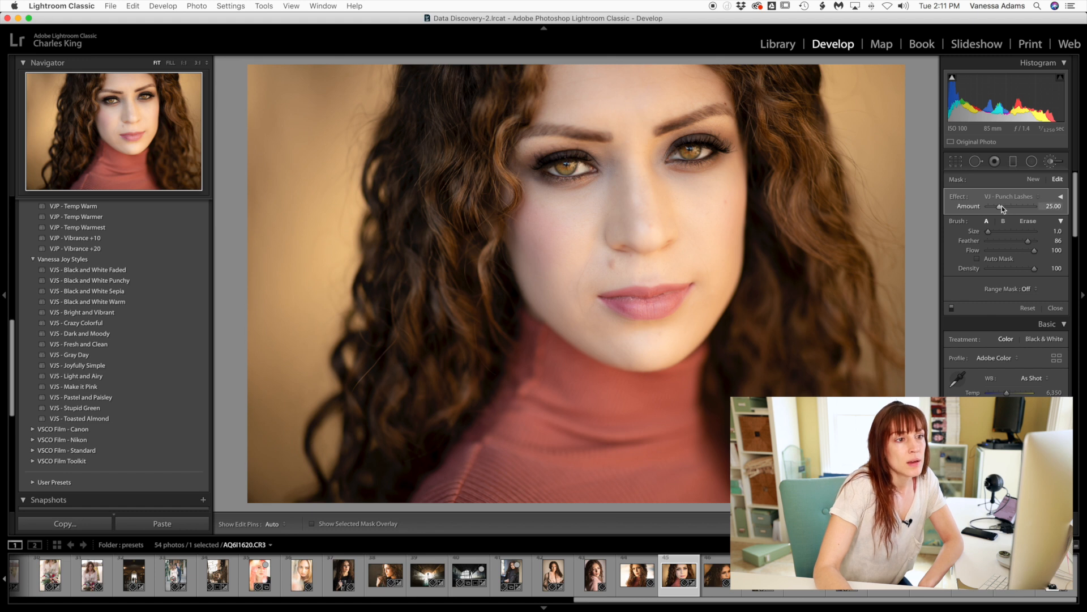
{"action": "left_click_drag", "start_coordinate": [1000, 206], "coordinate": [1003, 206]}
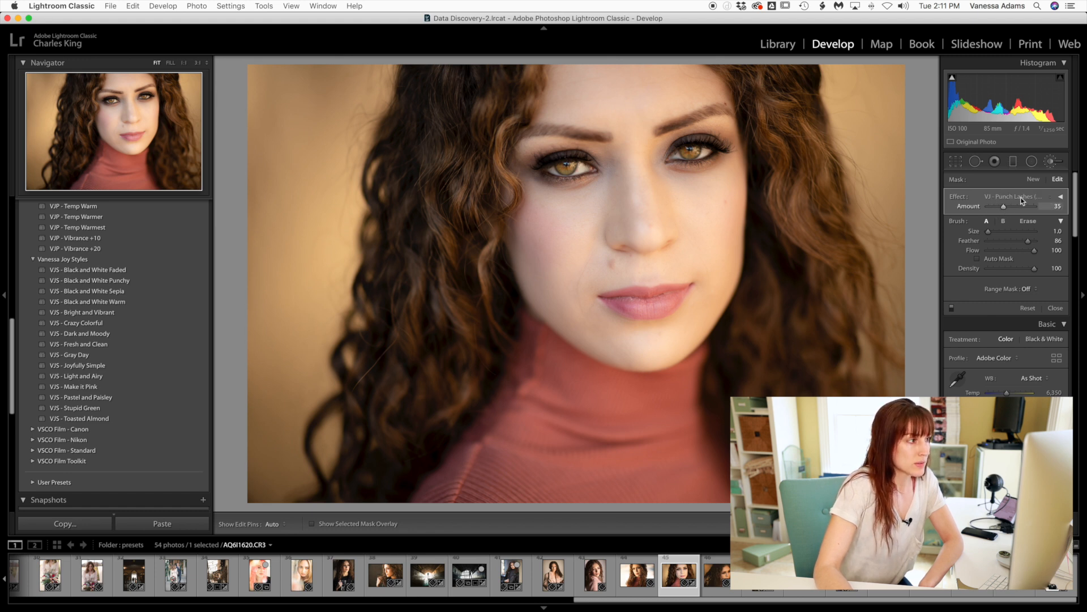
- Add a VJ - Saturate Eyes adjustment, paint it at brush size 3.0 over both irises, and set its Amount to 33
{"action": "left_click", "coordinate": [1032, 179]}
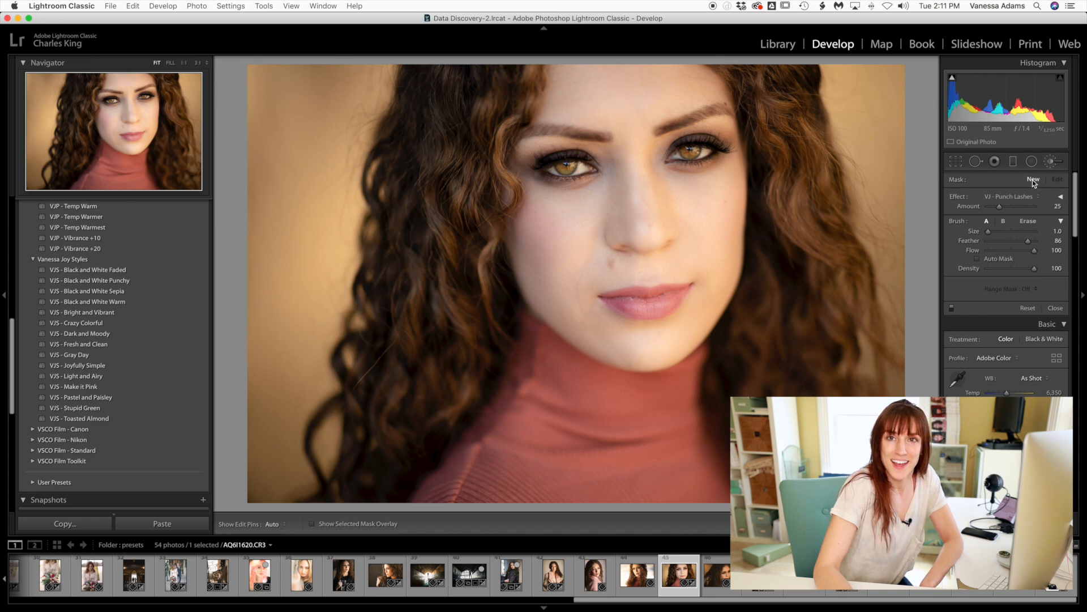
{"action": "left_click", "coordinate": [1028, 198]}
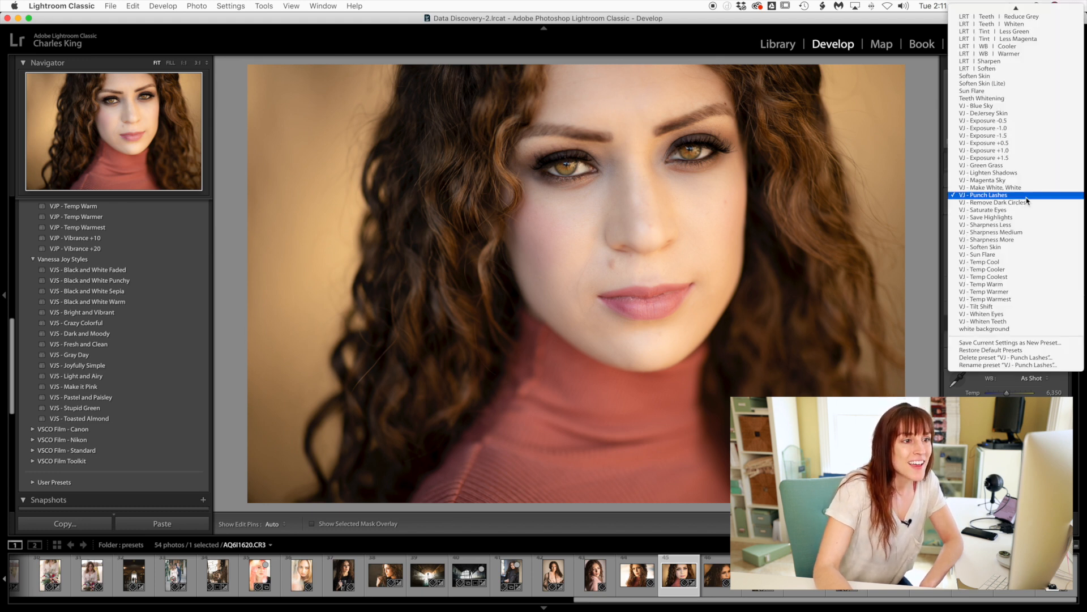
{"action": "left_click", "coordinate": [1017, 209]}
{"action": "mouse_move", "coordinate": [563, 168]}
{"action": "left_mouse_down"}
{"action": "mouse_move", "coordinate": [573, 161]}
{"action": "mouse_move", "coordinate": [564, 167]}
{"action": "left_mouse_up"}
{"action": "left_click_drag", "start_coordinate": [691, 152], "coordinate": [697, 148]}
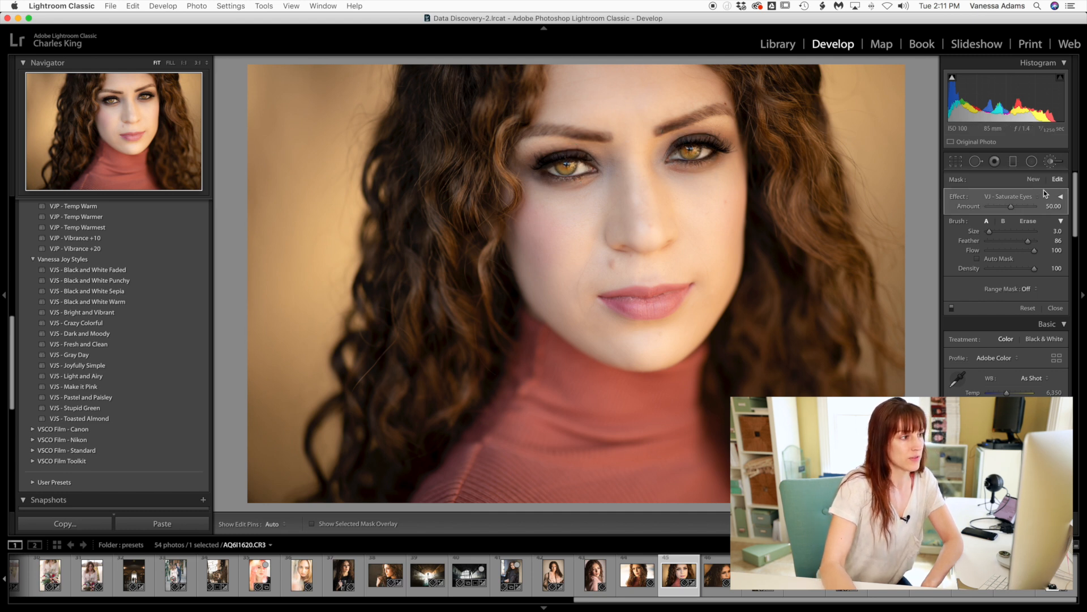
{"action": "left_click_drag", "start_coordinate": [1011, 207], "coordinate": [1003, 210]}
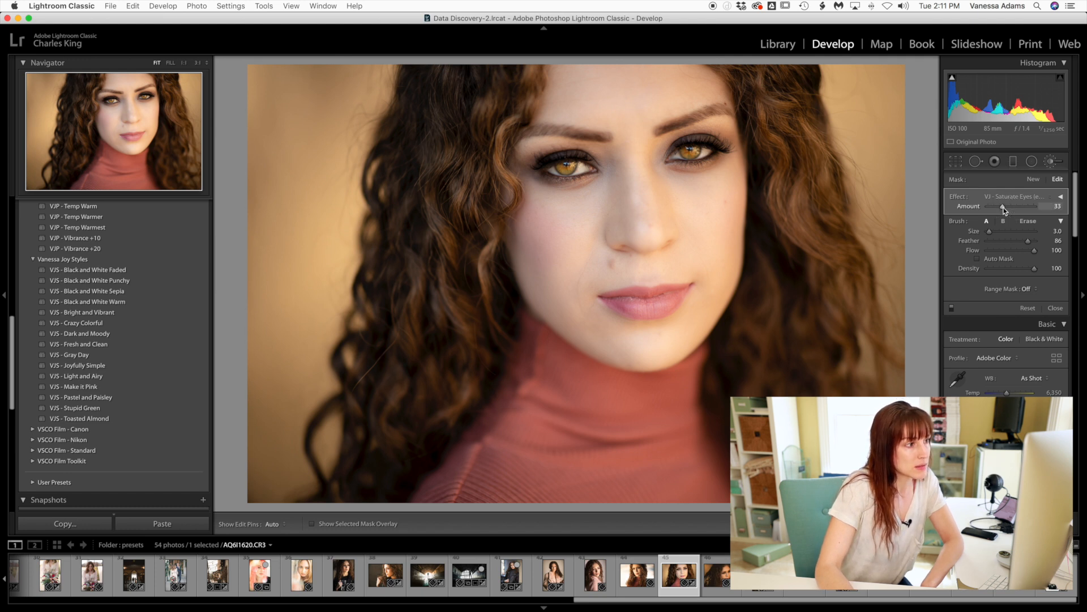
- Add a VJ - Whiten Eyes adjustment, paint it at brush size 1.0 on the whites of both eyes, and set its Amount to 35
{"action": "left_click", "coordinate": [1035, 180]}
{"action": "left_click", "coordinate": [1035, 196]}
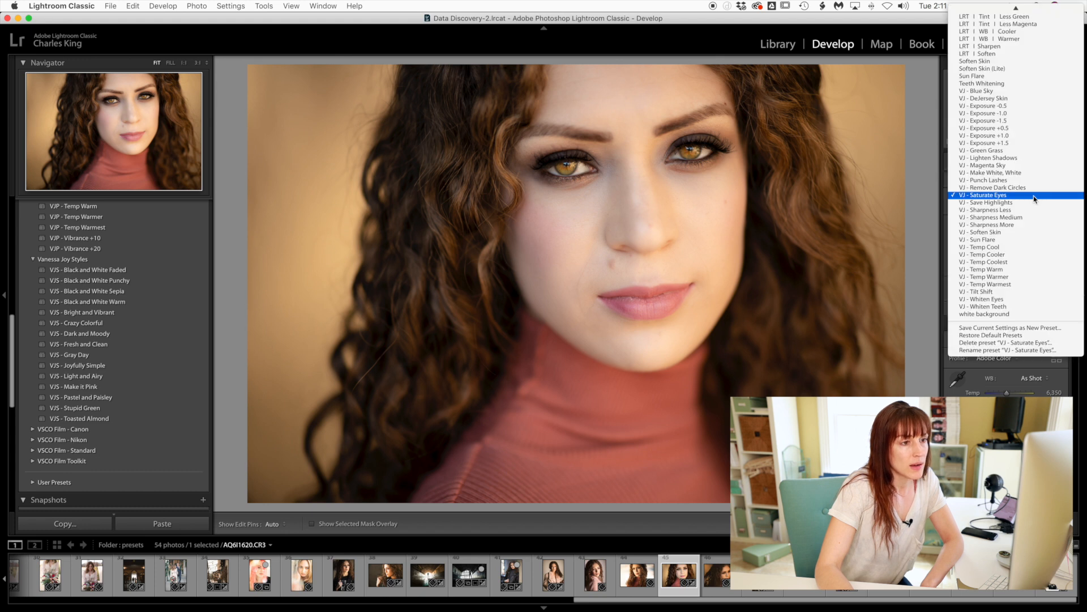
{"action": "left_click", "coordinate": [994, 299]}
{"action": "left_click_drag", "start_coordinate": [583, 168], "coordinate": [586, 169]}
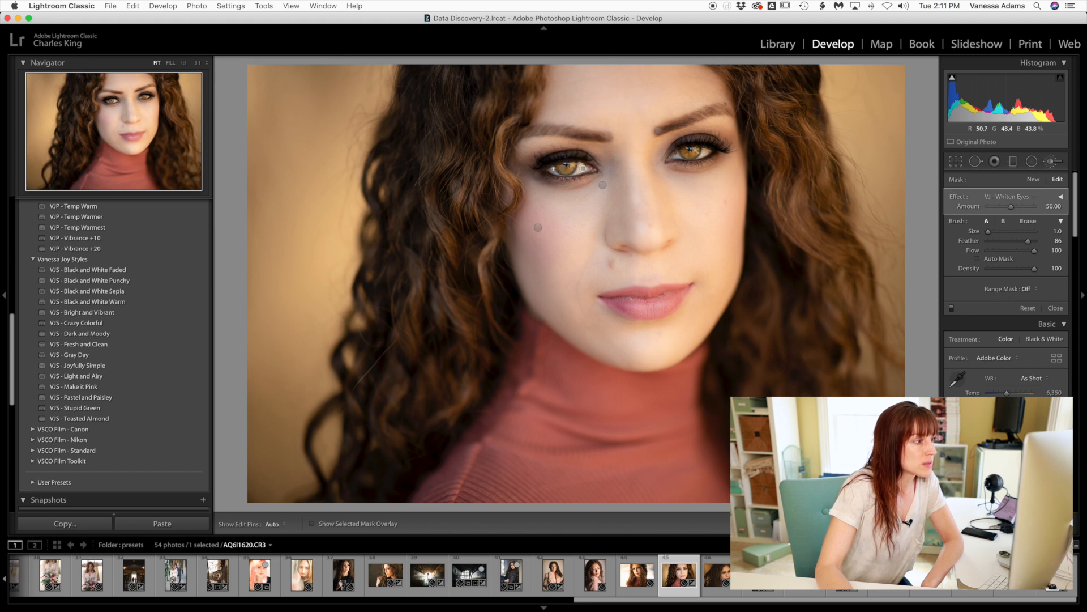
{"action": "left_click_drag", "start_coordinate": [673, 156], "coordinate": [711, 151]}
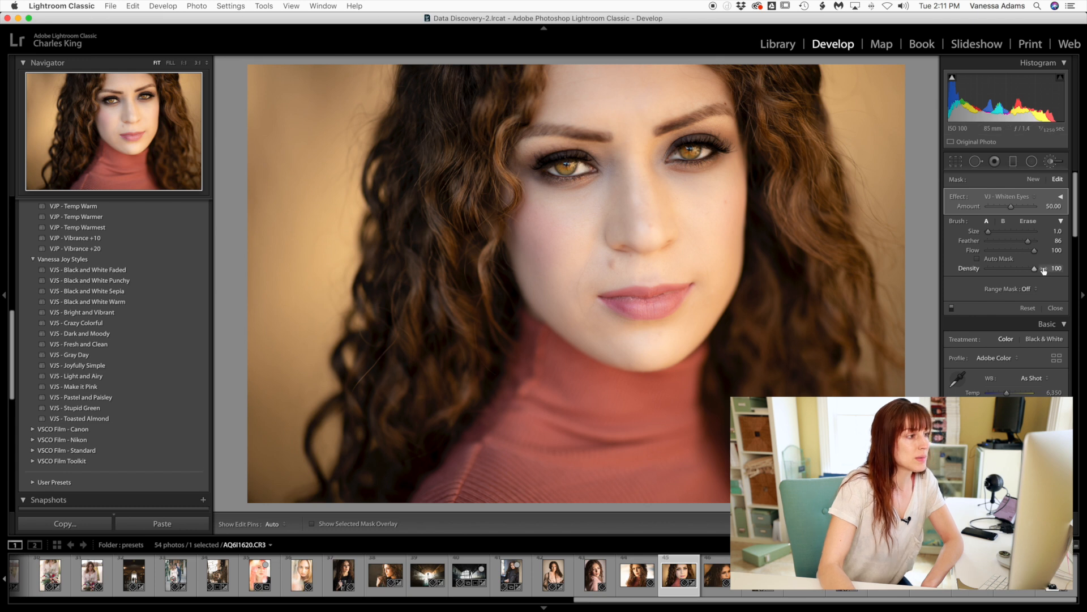
{"action": "left_click", "coordinate": [1009, 207]}
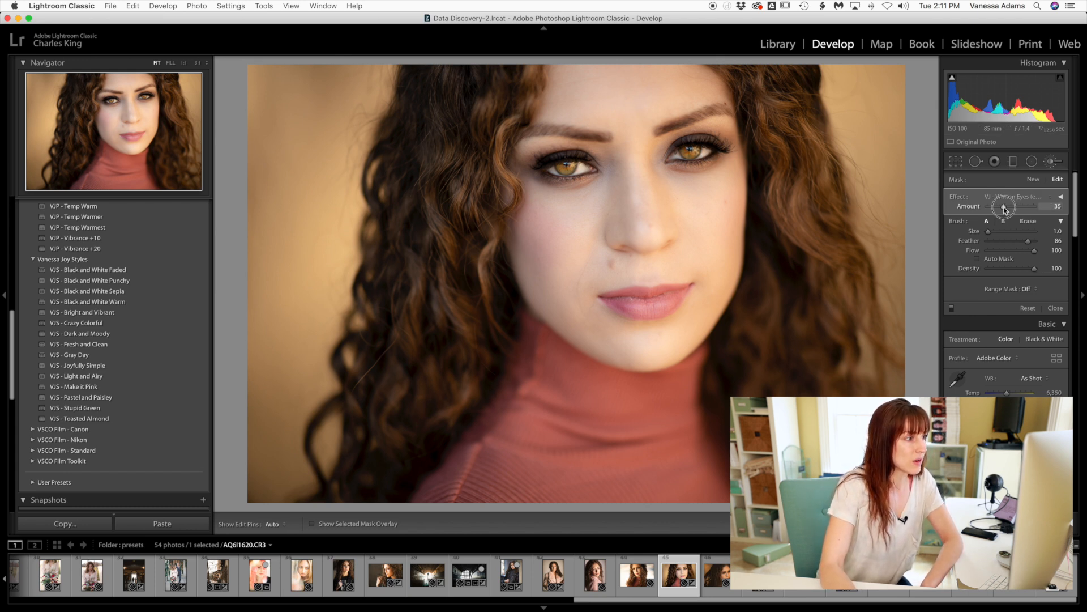
- Add another VJ - Saturate Eyes adjustment, paint it with a large brush over the background on both sides of the hair, and set its Amount to 58
{"action": "left_click", "coordinate": [1033, 179]}
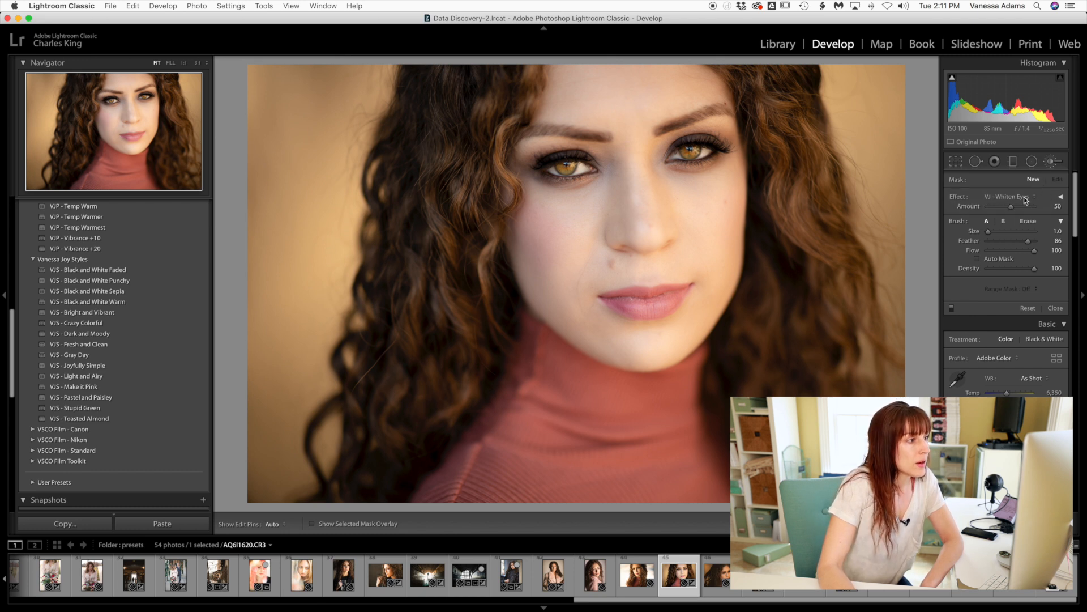
{"action": "left_click", "coordinate": [1025, 196]}
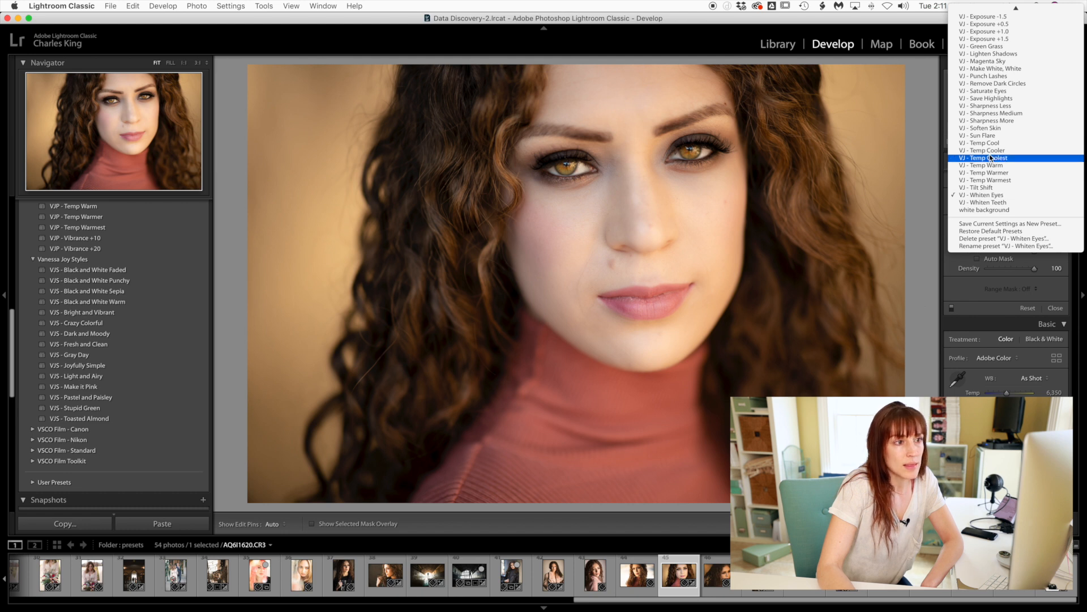
{"action": "left_click", "coordinate": [989, 90]}
{"action": "scroll", "coordinate": [318, 242], "scroll_direction": "up", "scroll_amount": 10}
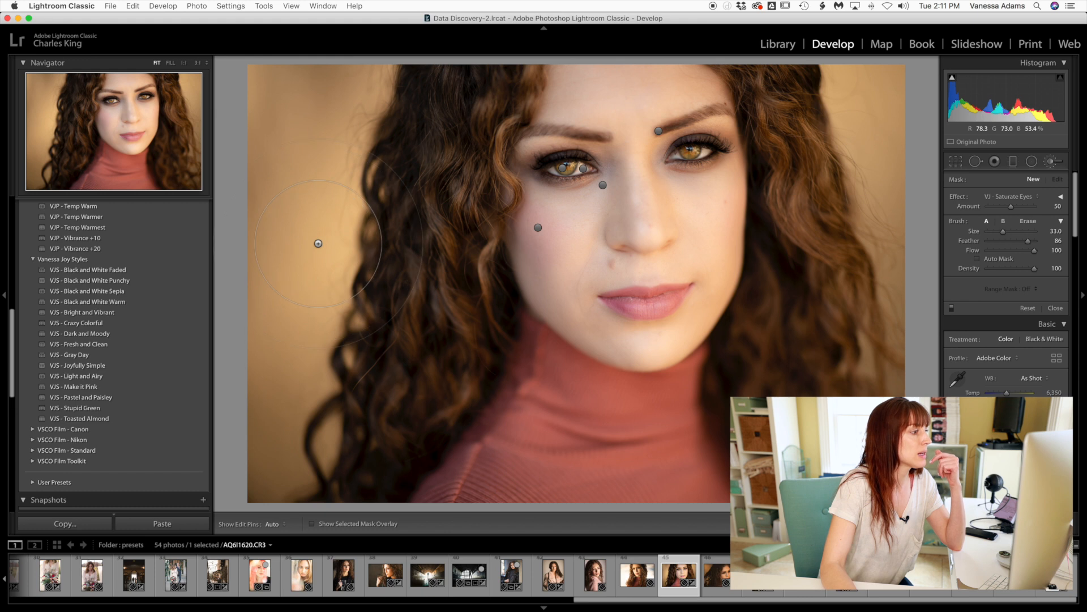
{"action": "mouse_move", "coordinate": [293, 273]}
{"action": "left_mouse_down"}
{"action": "mouse_move", "coordinate": [311, 96]}
{"action": "mouse_move", "coordinate": [272, 417]}
{"action": "mouse_move", "coordinate": [306, 283]}
{"action": "mouse_move", "coordinate": [302, 94]}
{"action": "mouse_move", "coordinate": [263, 312]}
{"action": "mouse_move", "coordinate": [289, 419]}
{"action": "left_mouse_up"}
{"action": "scroll", "coordinate": [802, 223], "scroll_direction": "down", "scroll_amount": 3}
{"action": "mouse_move", "coordinate": [856, 187]}
{"action": "left_mouse_down"}
{"action": "mouse_move", "coordinate": [878, 113]}
{"action": "mouse_move", "coordinate": [864, 122]}
{"action": "left_mouse_up"}
{"action": "mouse_move", "coordinate": [893, 191]}
{"action": "left_mouse_down"}
{"action": "mouse_move", "coordinate": [900, 296]}
{"action": "mouse_move", "coordinate": [875, 73]}
{"action": "mouse_move", "coordinate": [897, 318]}
{"action": "left_mouse_up"}
{"action": "left_click_drag", "start_coordinate": [889, 84], "coordinate": [854, 91]}
{"action": "scroll", "coordinate": [276, 94], "scroll_direction": "up", "scroll_amount": 1}
{"action": "mouse_move", "coordinate": [283, 94]}
{"action": "left_mouse_down"}
{"action": "mouse_move", "coordinate": [334, 94]}
{"action": "mouse_move", "coordinate": [273, 421]}
{"action": "left_mouse_up"}
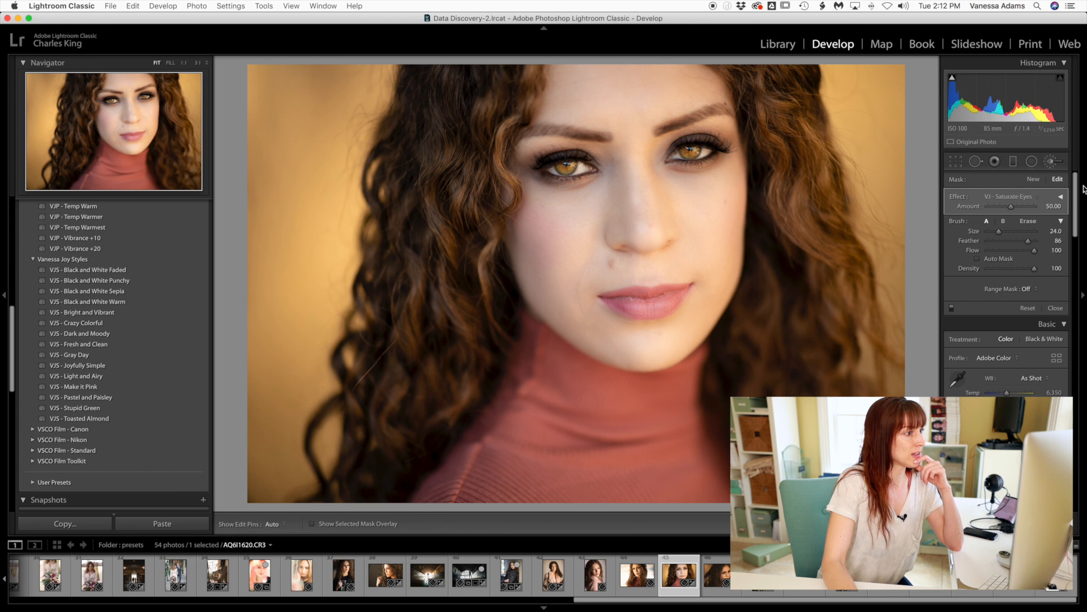
{"action": "left_click_drag", "start_coordinate": [1011, 206], "coordinate": [1017, 209]}
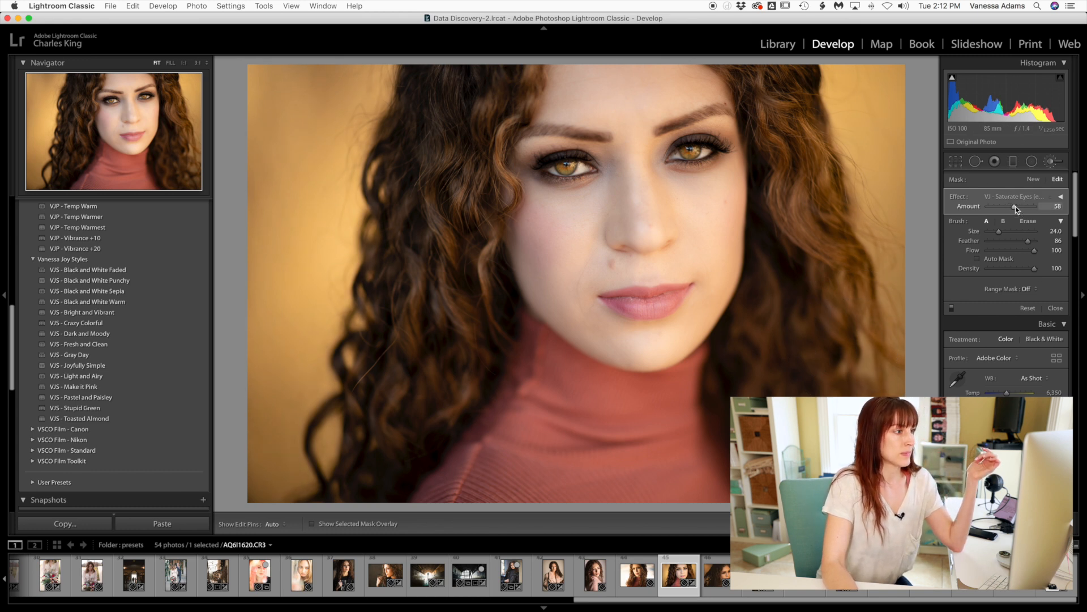
- Add a new VJ - Remove Dark Circles adjustment and paint it at brush size 4.0 beneath the eye next to the curls
{"action": "left_click", "coordinate": [1034, 179]}
{"action": "left_click", "coordinate": [1026, 195]}
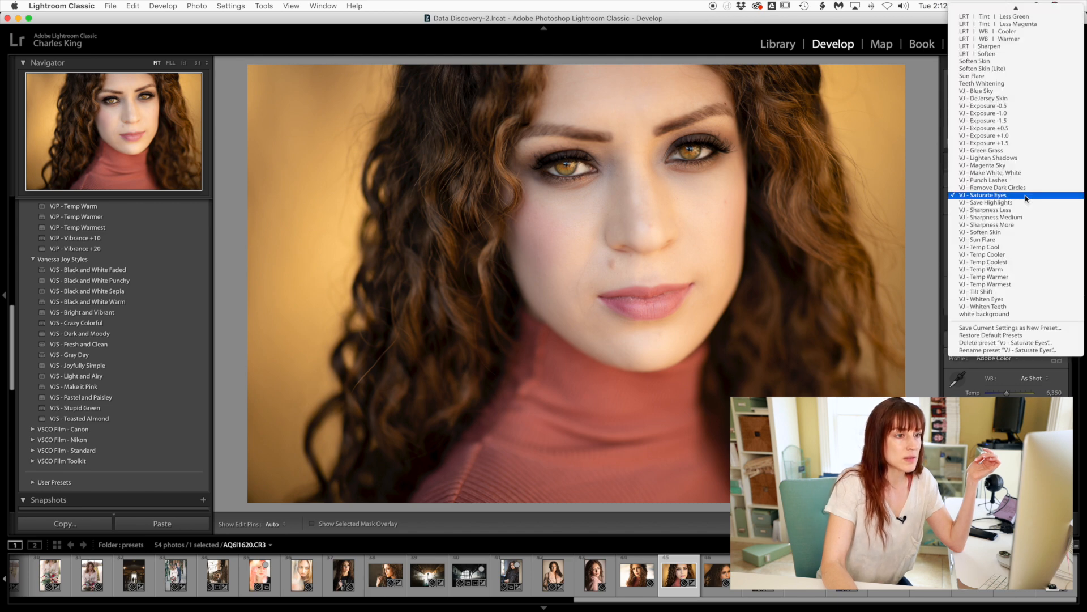
{"action": "left_click", "coordinate": [1022, 192]}
{"action": "scroll", "coordinate": [537, 180], "scroll_direction": "down", "scroll_amount": 8}
{"action": "scroll", "coordinate": [537, 180], "scroll_direction": "up", "scroll_amount": 3}
{"action": "key", "text": "h"}
{"action": "left_click_drag", "start_coordinate": [591, 179], "coordinate": [535, 187]}
{"action": "key", "text": "h"}
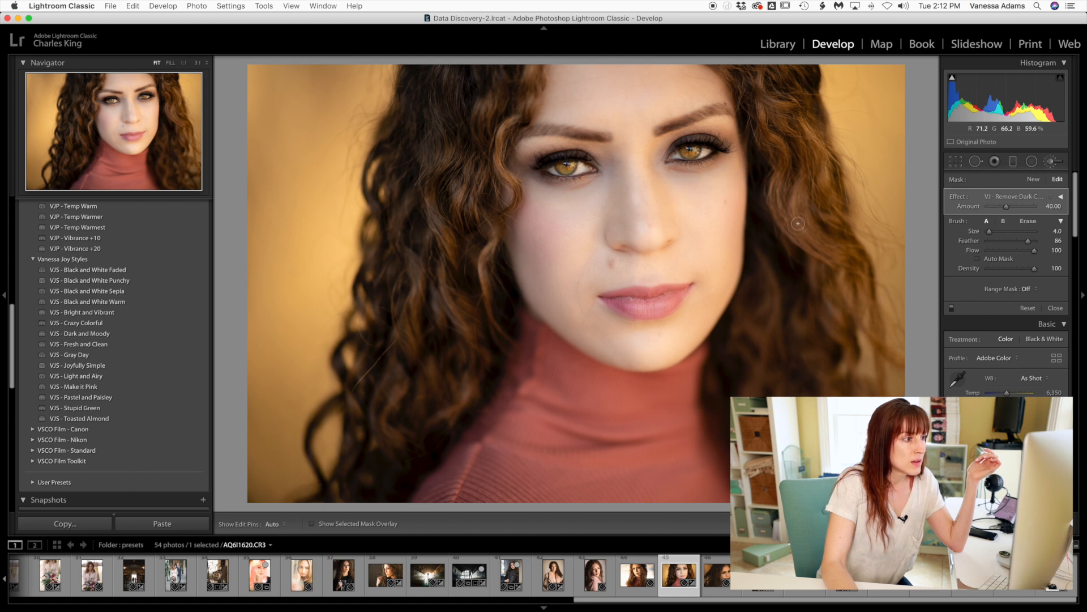
- Set the new dark circles adjustment's Amount to 22, and compare the portrait with the brush adjustments off and on
{"action": "left_click_drag", "start_coordinate": [1006, 206], "coordinate": [998, 207]}
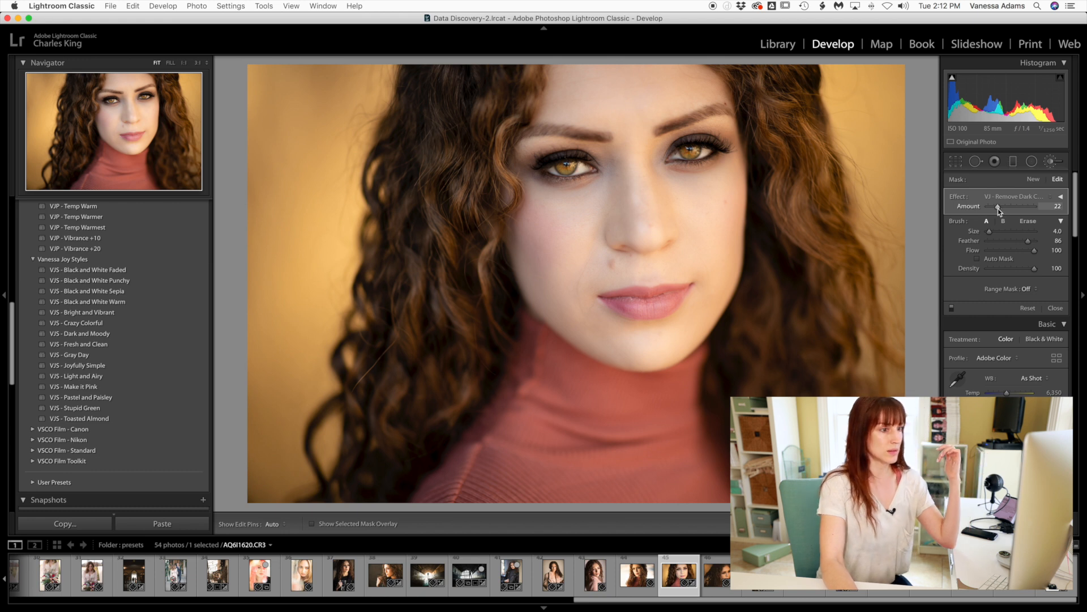
{"action": "left_click", "coordinate": [952, 308]}
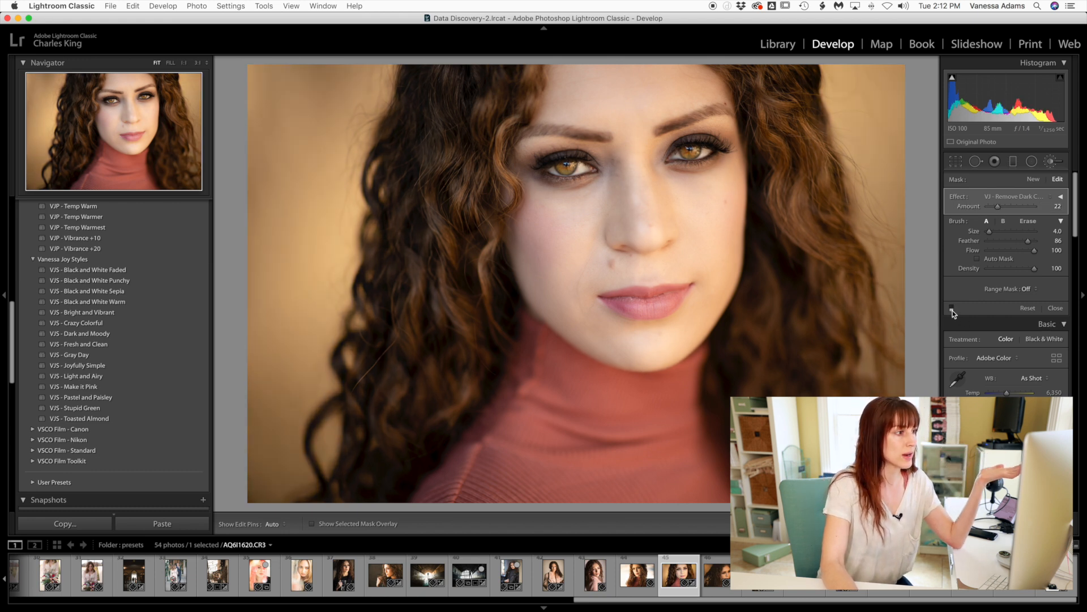
{"action": "left_click", "coordinate": [952, 309]}
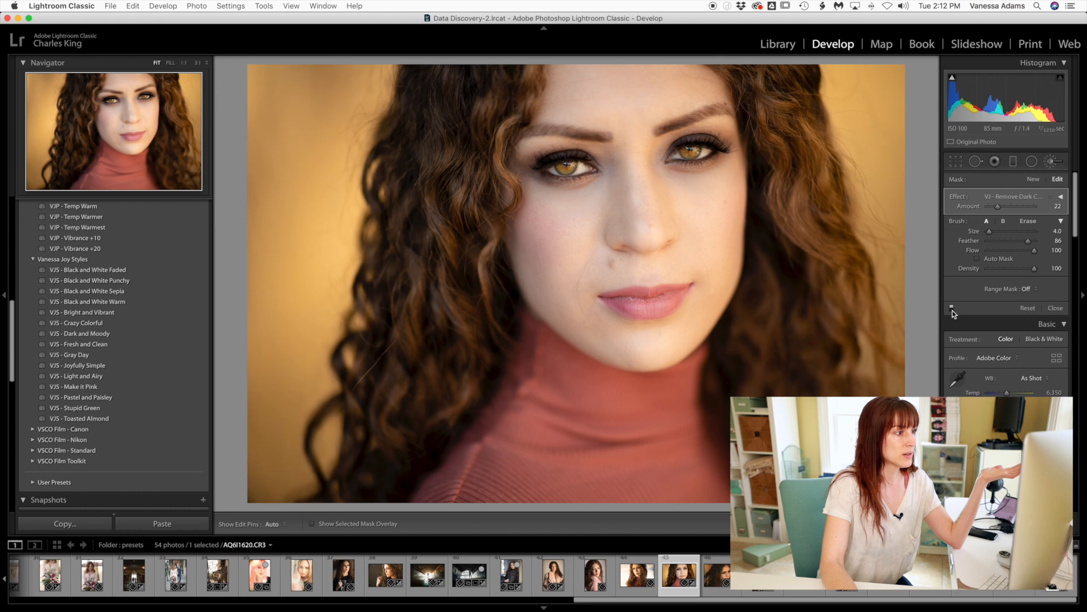